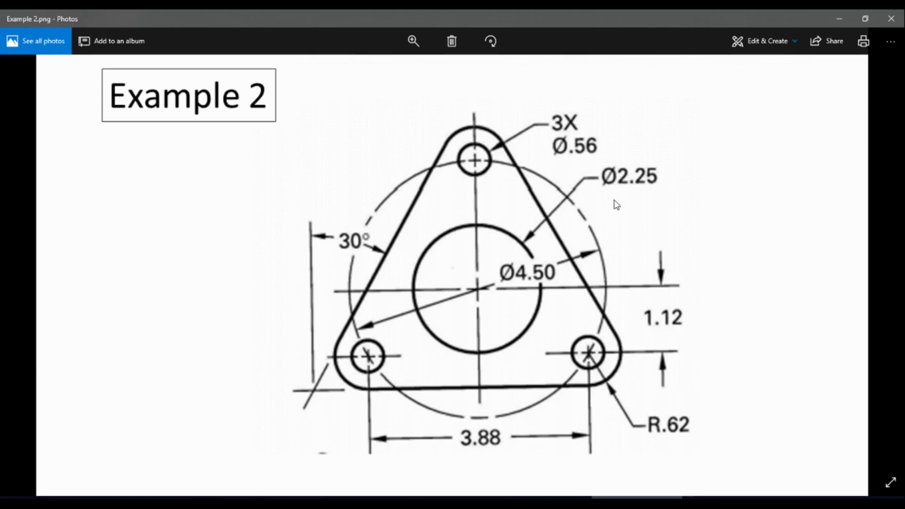
# Step: Minimize the Example 2 reference image in Photos to reveal the blank AutoCAD drawing
pyautogui.click(839, 18)
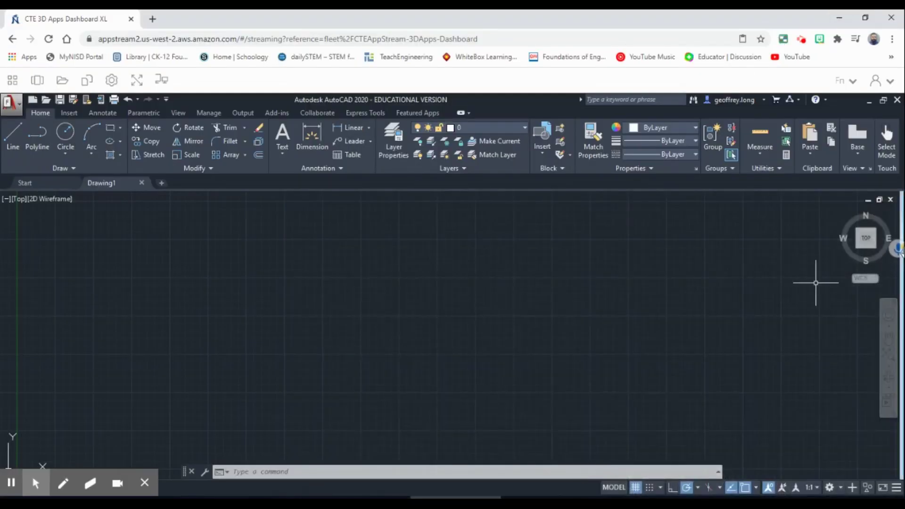
# Step: Switch to the Top view centred on the origin and start a circle
pyautogui.click(868, 239)
pyautogui.click(868, 240)
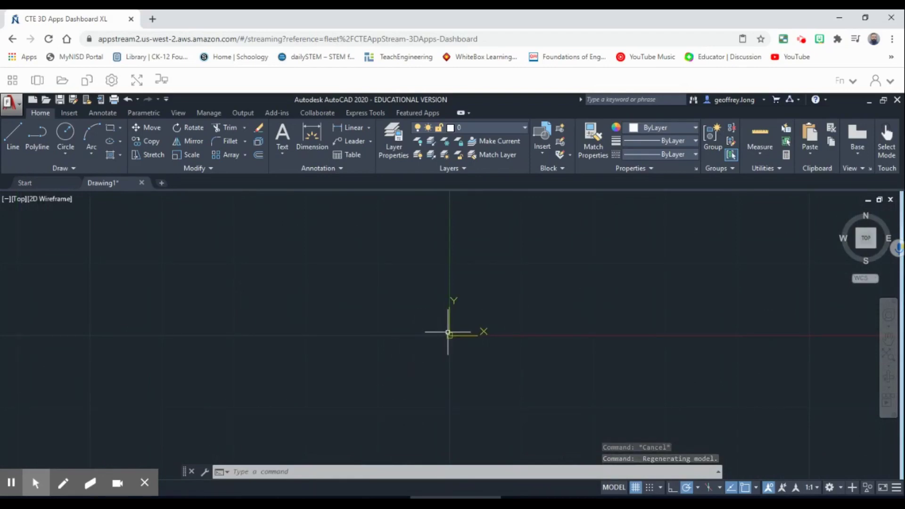
pyautogui.click(64, 132)
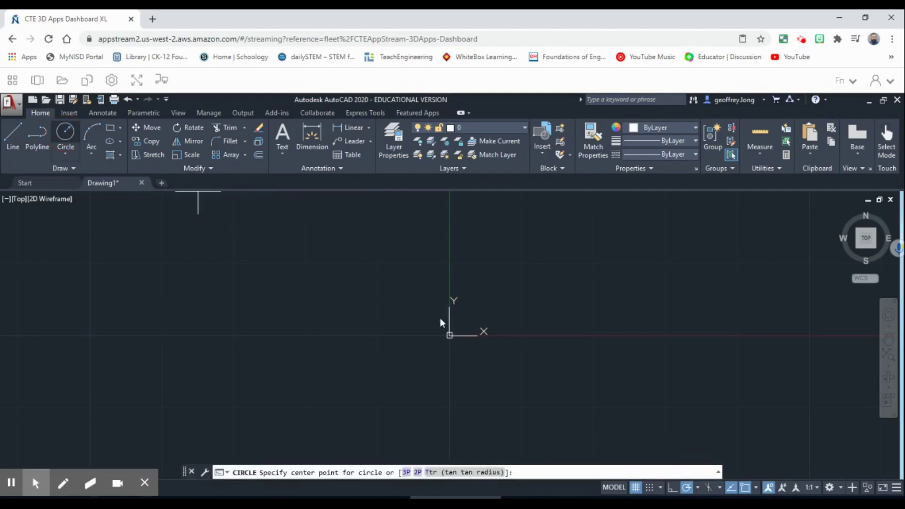
# Step: Draw a circle centred at 0,0 with a 2.25 diameter
pyautogui.write('0')
pyautogui.press('Tab')
pyautogui.write('0')
pyautogui.press('Return')
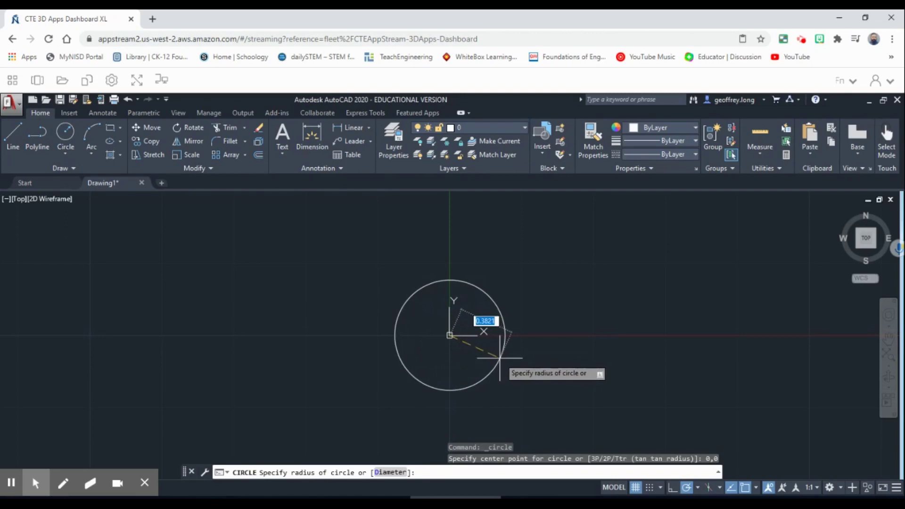
pyautogui.write('d')
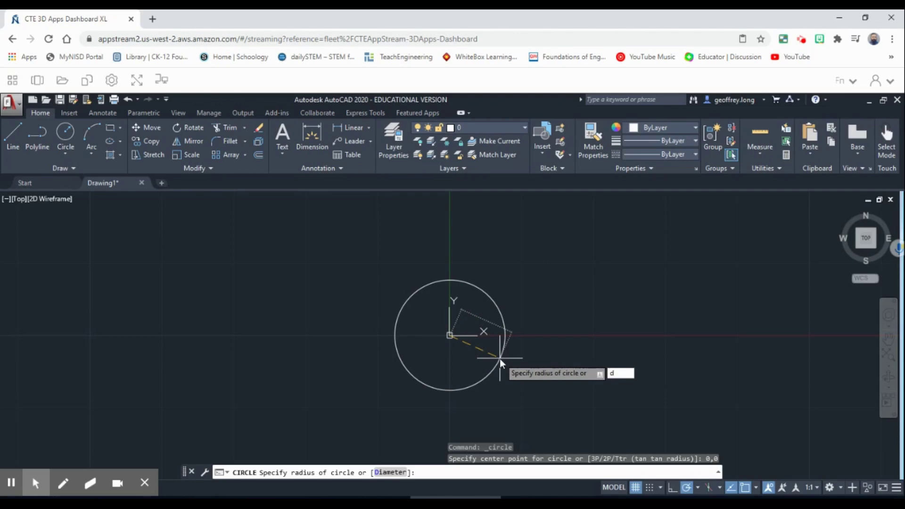
pyautogui.press('Return')
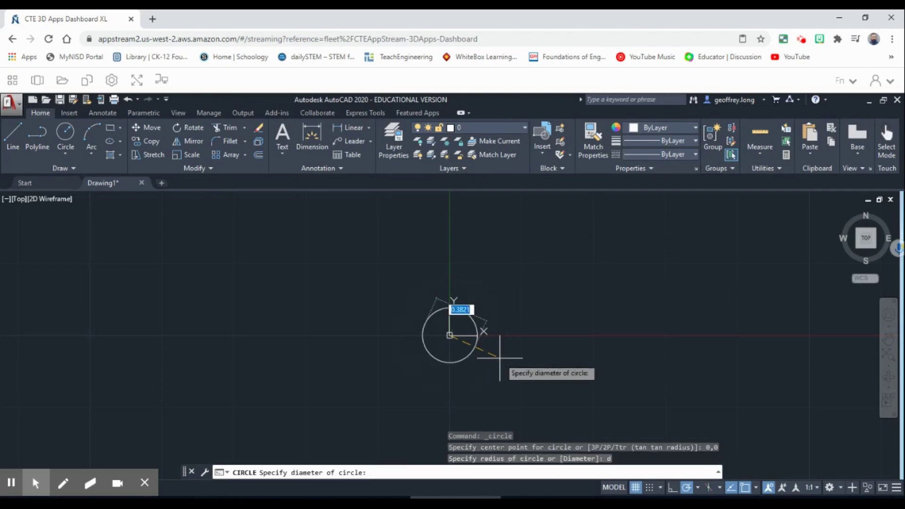
pyautogui.write('2.25')
pyautogui.press('Return')
# Step: Zoom out and bring the Example 2 reference image back up
pyautogui.scroll(-2, 499, 358)
pyautogui.scroll(-2, 501, 347)
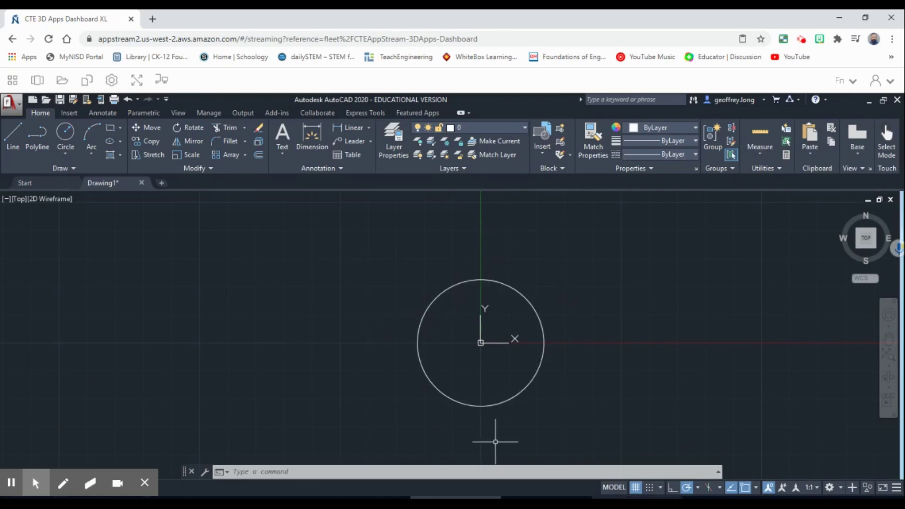
pyautogui.hotkey('alt', 'Tab')
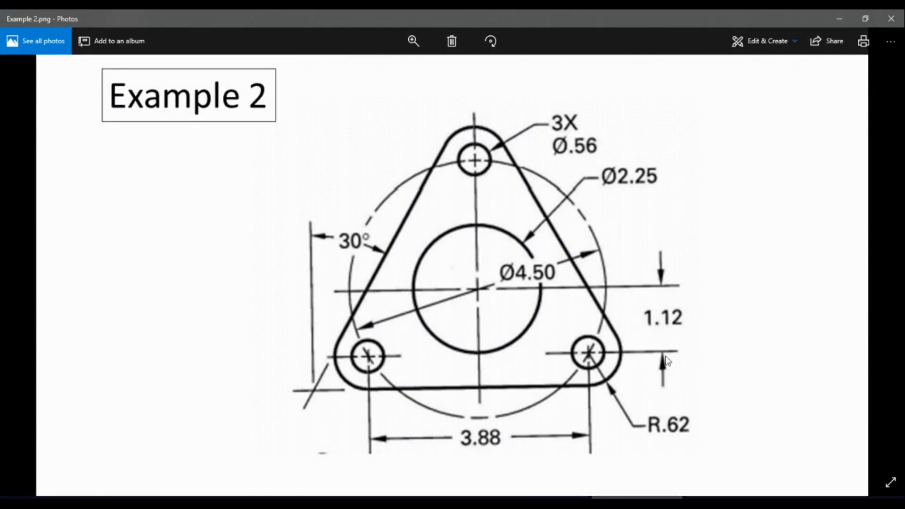
# Step: Create a new layer named Const 1 with yellow colour index 50
pyautogui.click(834, 16)
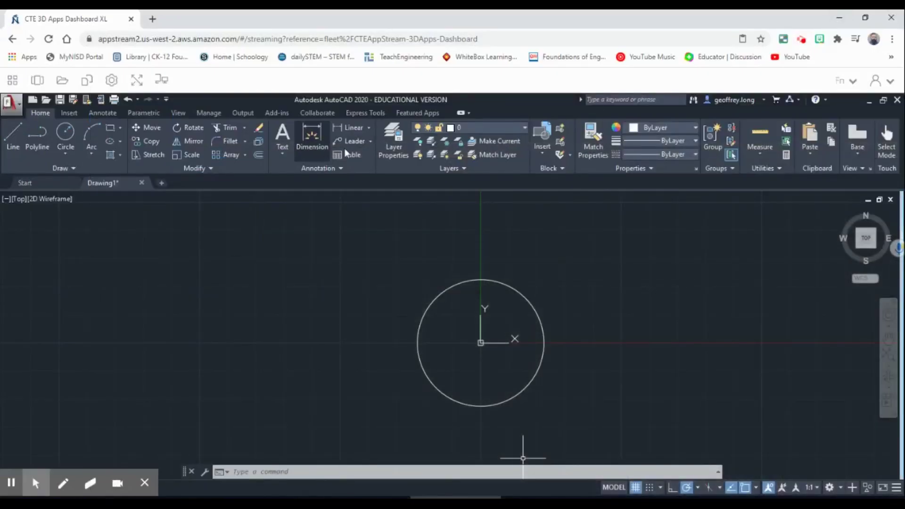
pyautogui.click(394, 141)
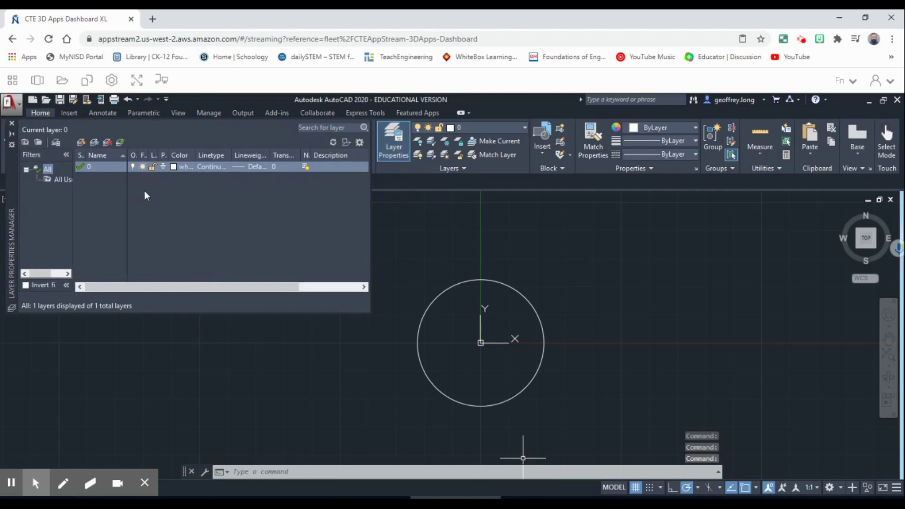
pyautogui.rightClick(146, 195)
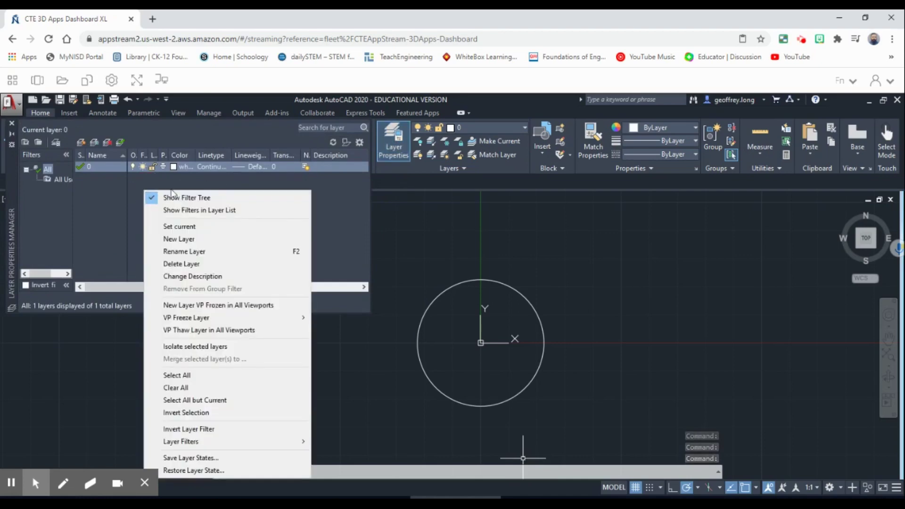
pyautogui.click(186, 239)
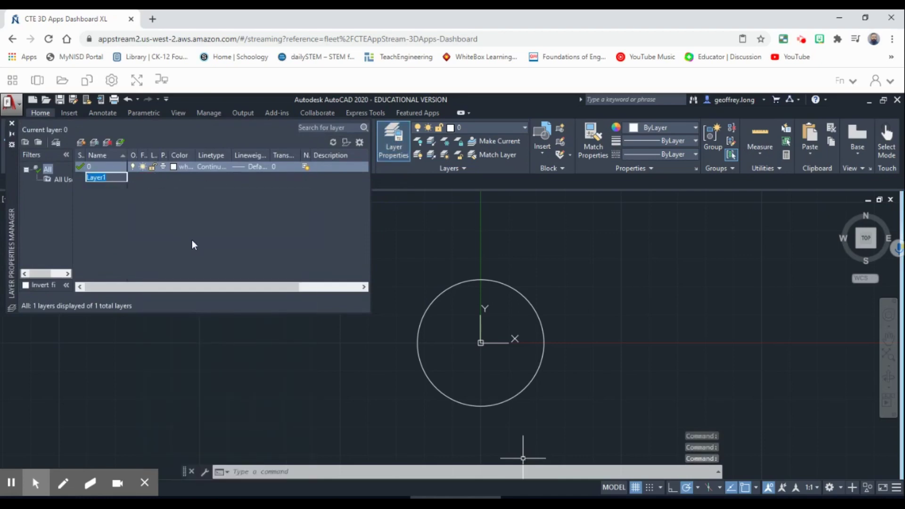
pyautogui.write('Co')
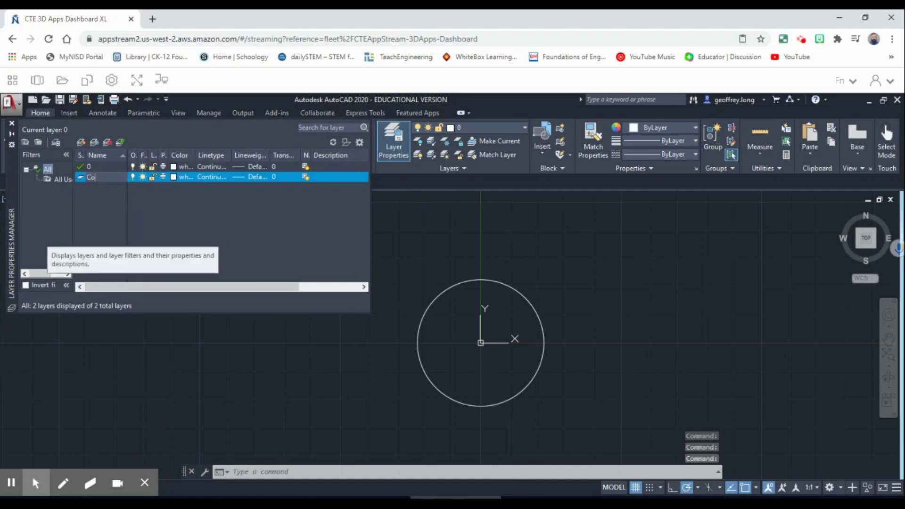
pyautogui.write('nst')
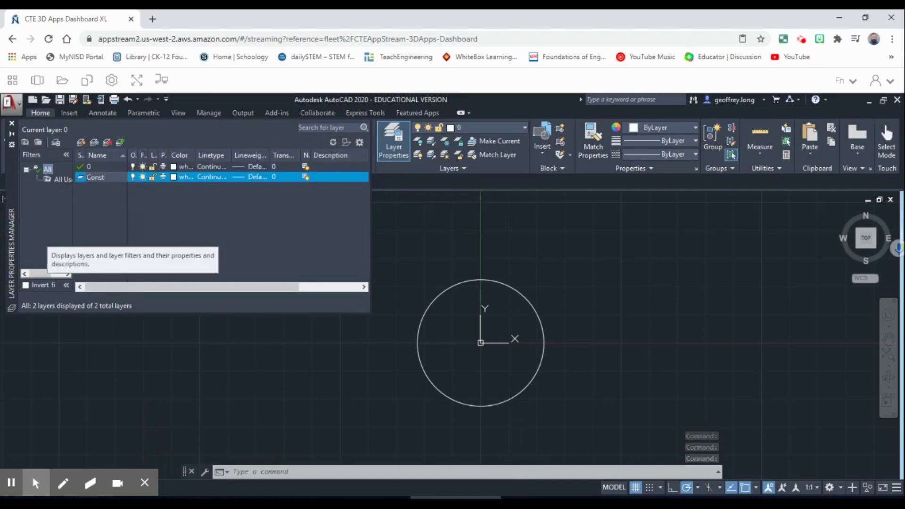
pyautogui.write(' 1')
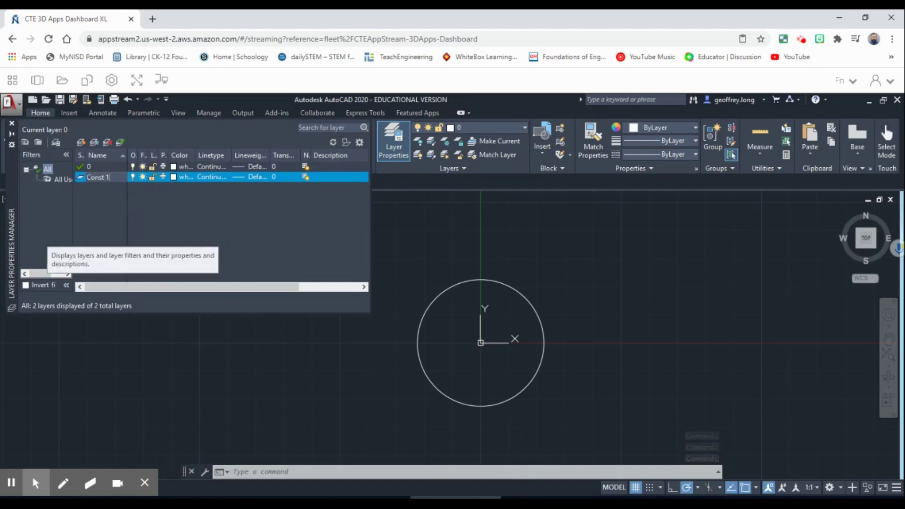
pyautogui.click(177, 177)
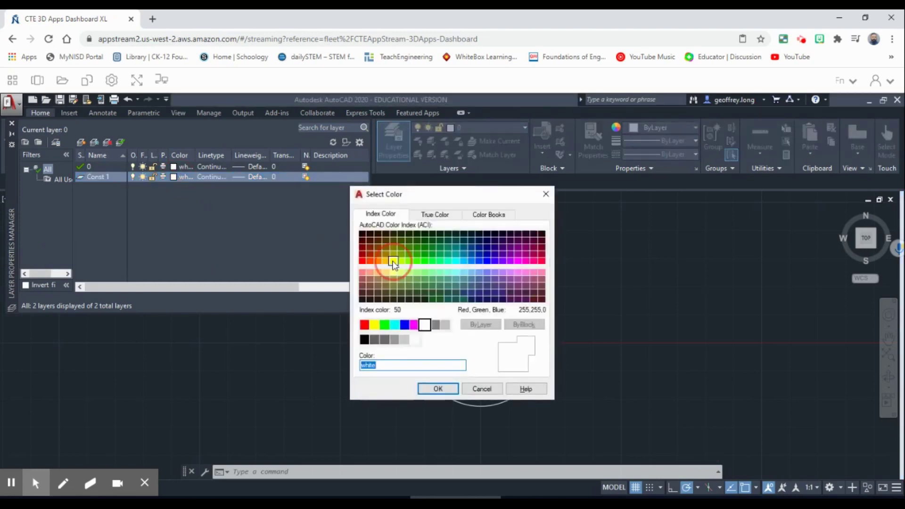
pyautogui.click(393, 261)
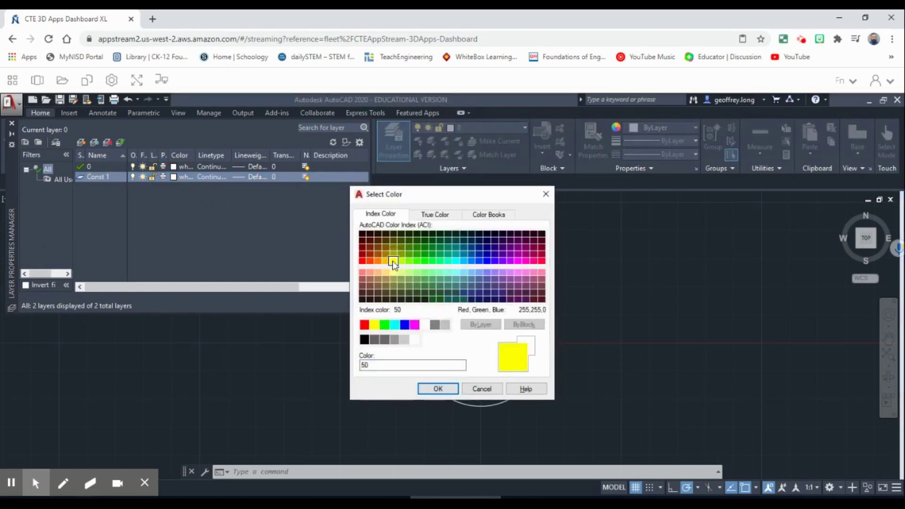
pyautogui.click(439, 389)
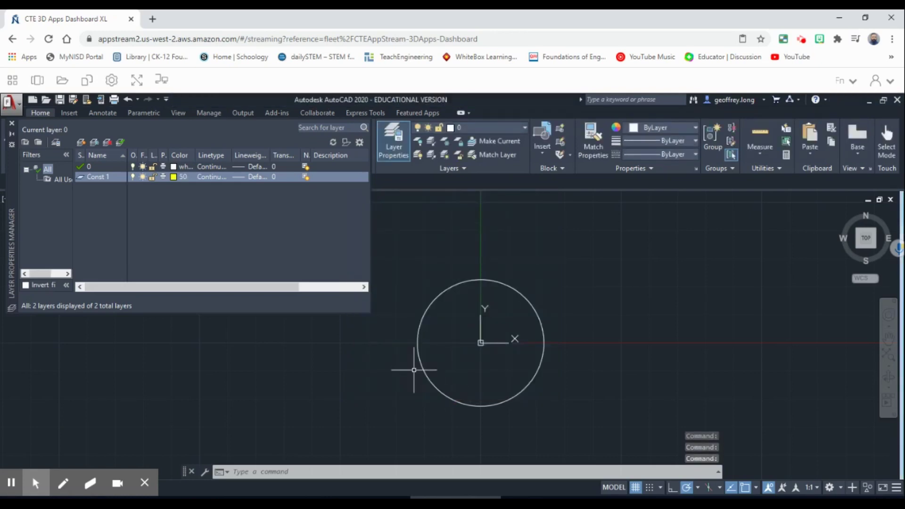
pyautogui.click(12, 122)
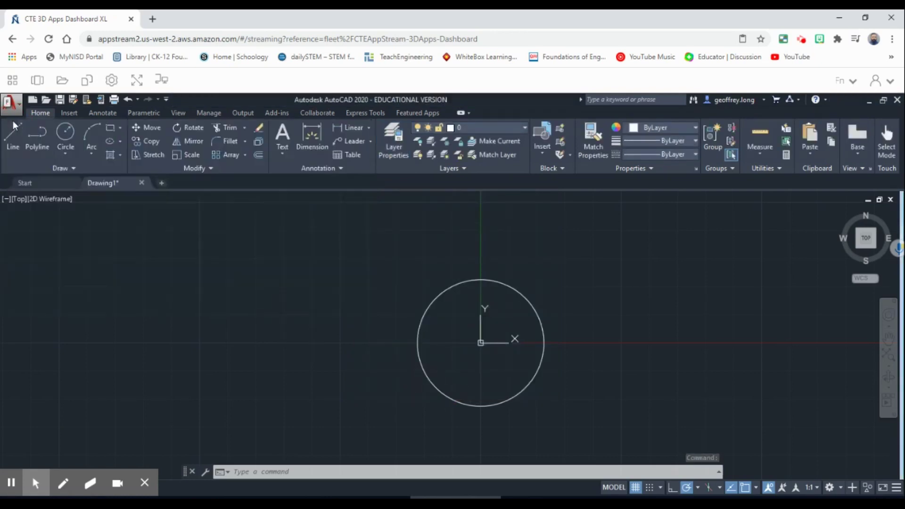
# Step: Place horizontal and vertical construction lines through the circle's centre
pyautogui.click(73, 168)
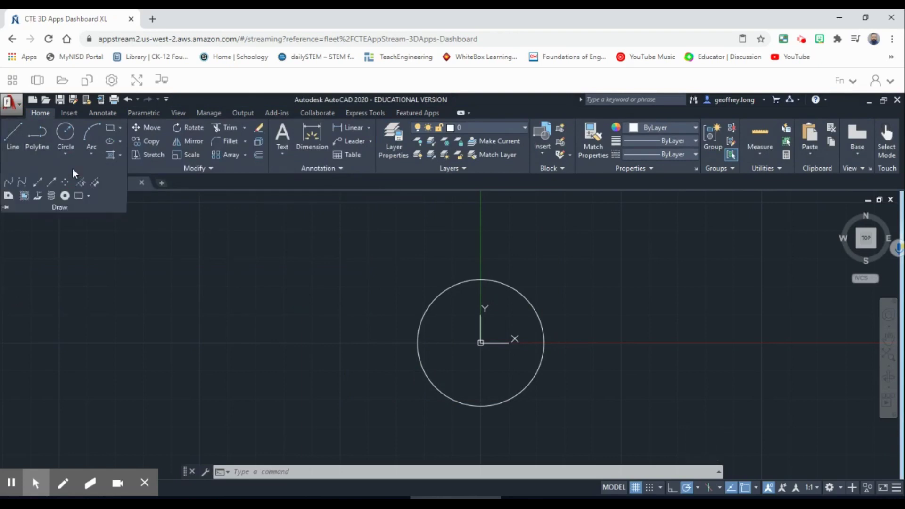
pyautogui.click(36, 184)
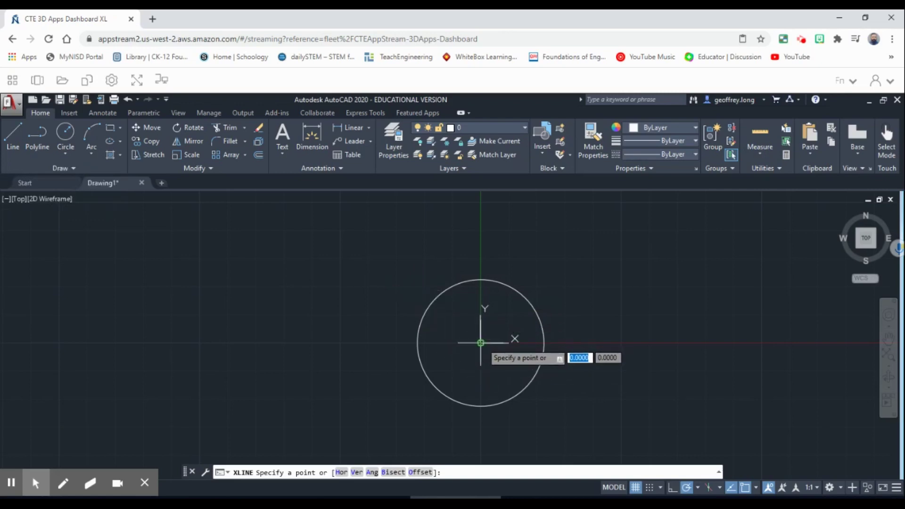
pyautogui.click(480, 343)
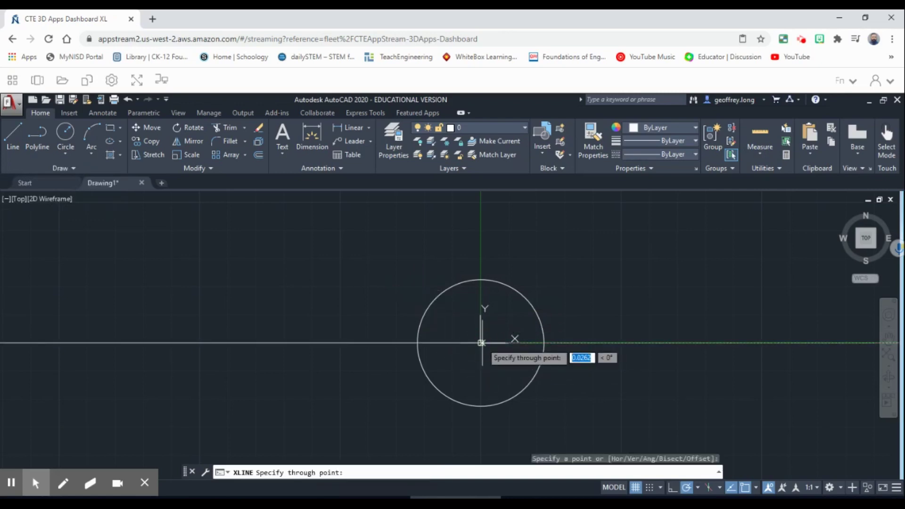
pyautogui.click(481, 343)
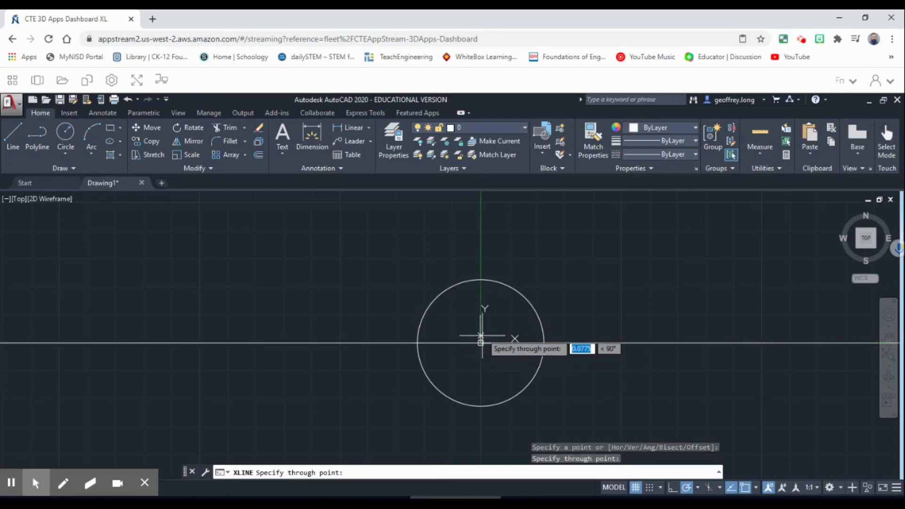
pyautogui.click(480, 311)
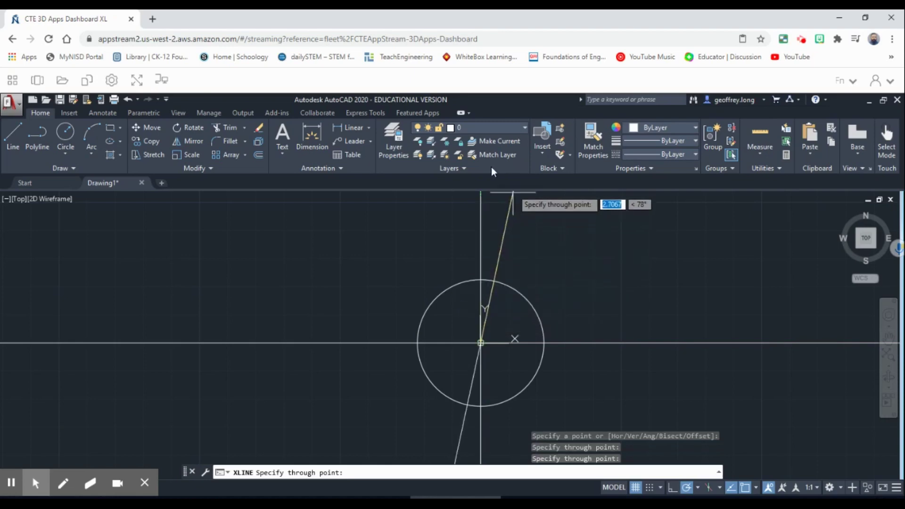
pyautogui.press('Escape')
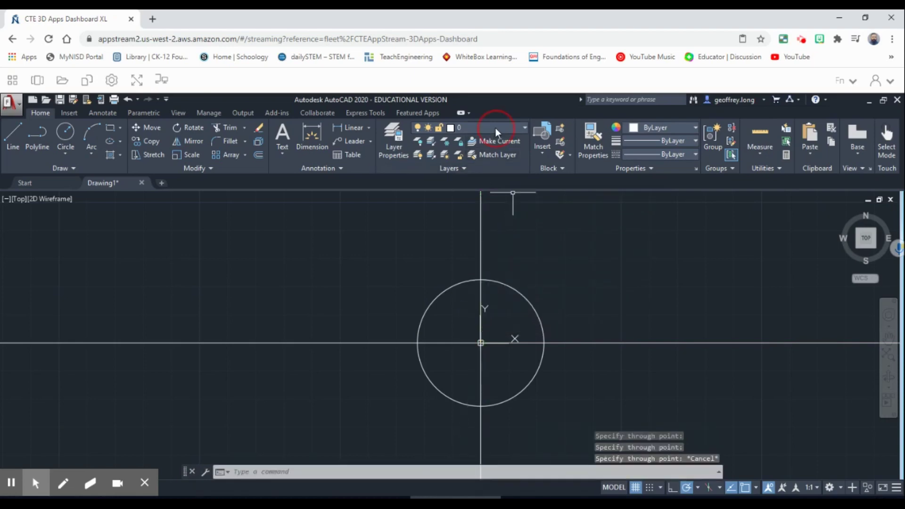
pyautogui.click(496, 128)
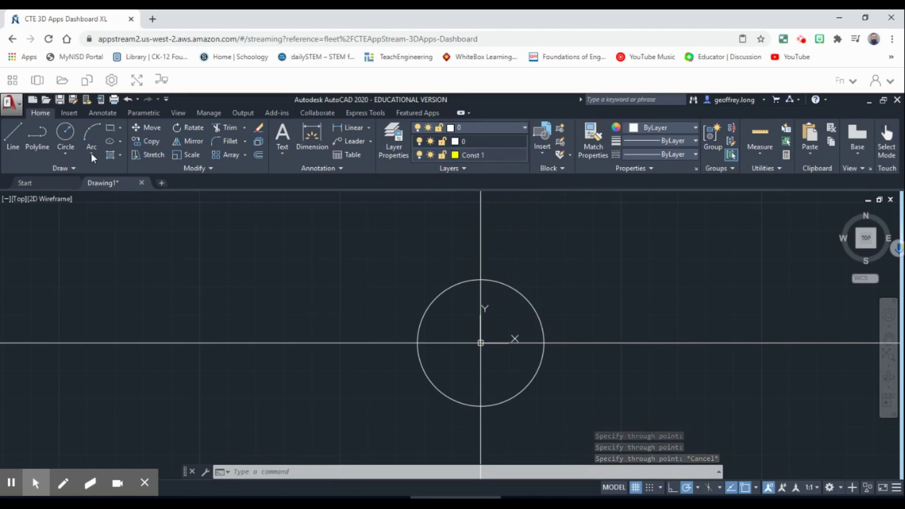
# Step: Undo the two construction lines and make Const 1 the current layer
pyautogui.click(127, 101)
pyautogui.click(128, 101)
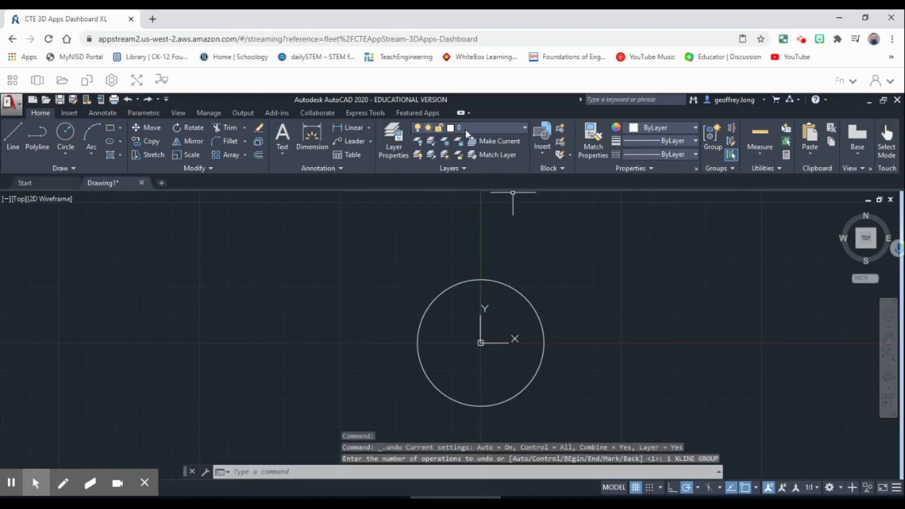
pyautogui.click(483, 129)
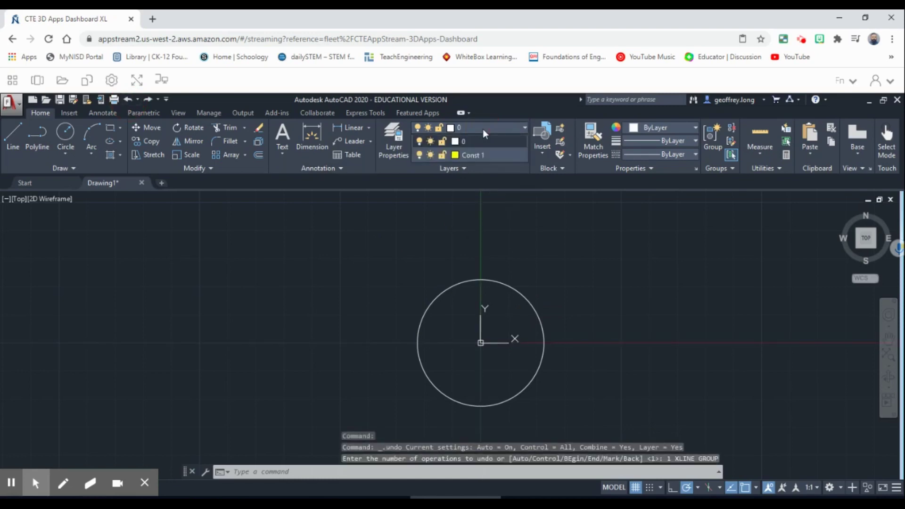
pyautogui.click(471, 156)
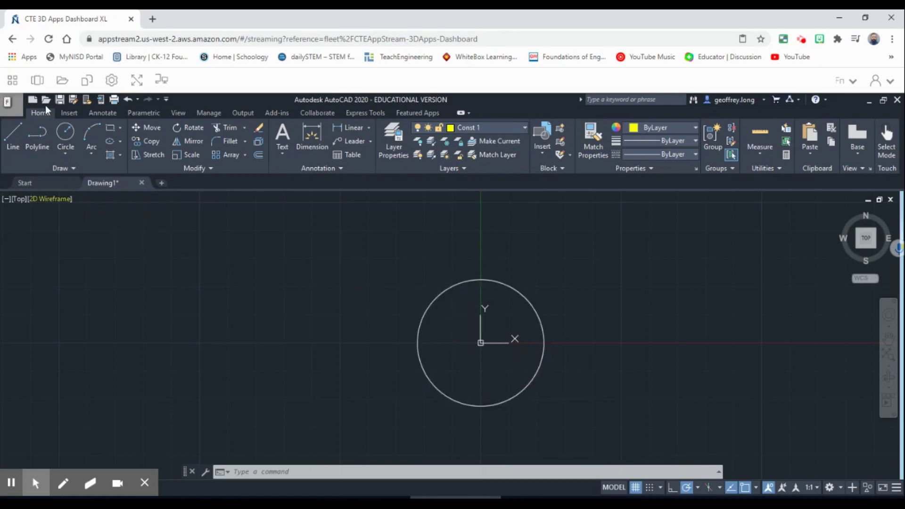
# Step: Redraw yellow horizontal and vertical xlines through the circle centre on Const 1
pyautogui.click(67, 168)
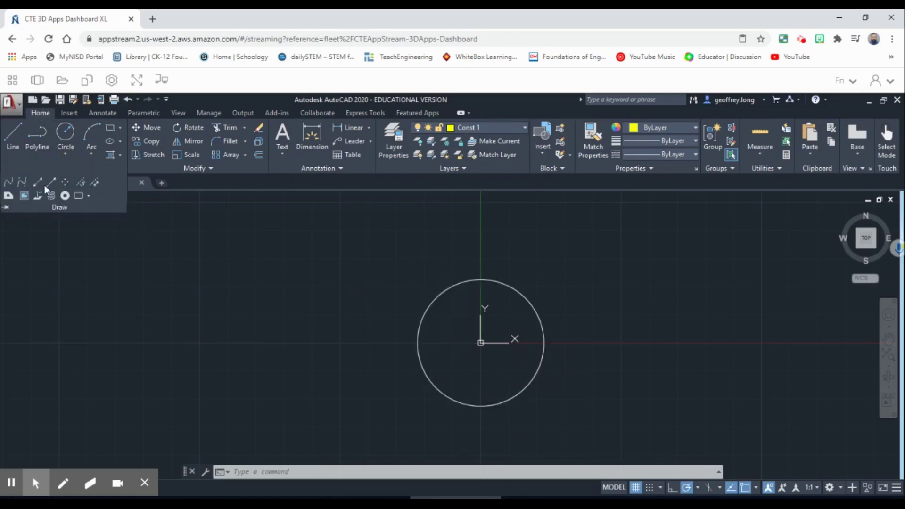
pyautogui.click(44, 182)
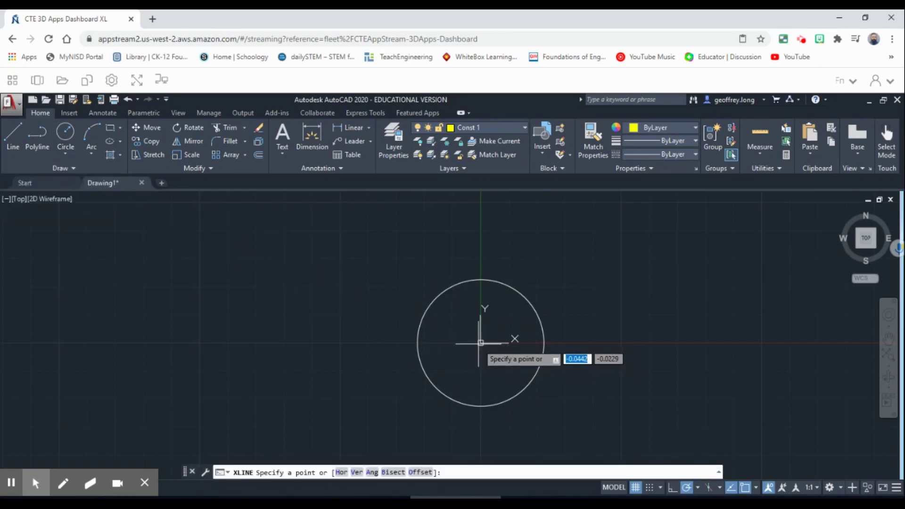
pyautogui.click(480, 343)
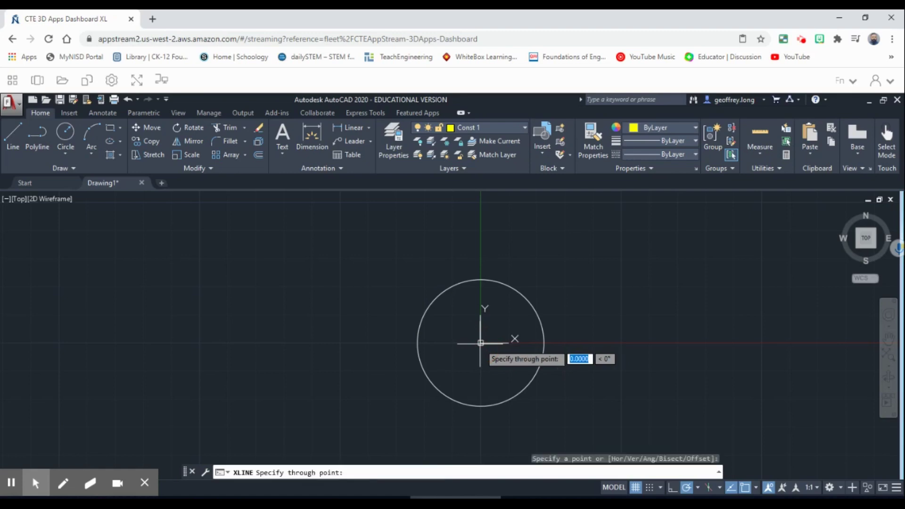
pyautogui.click(371, 344)
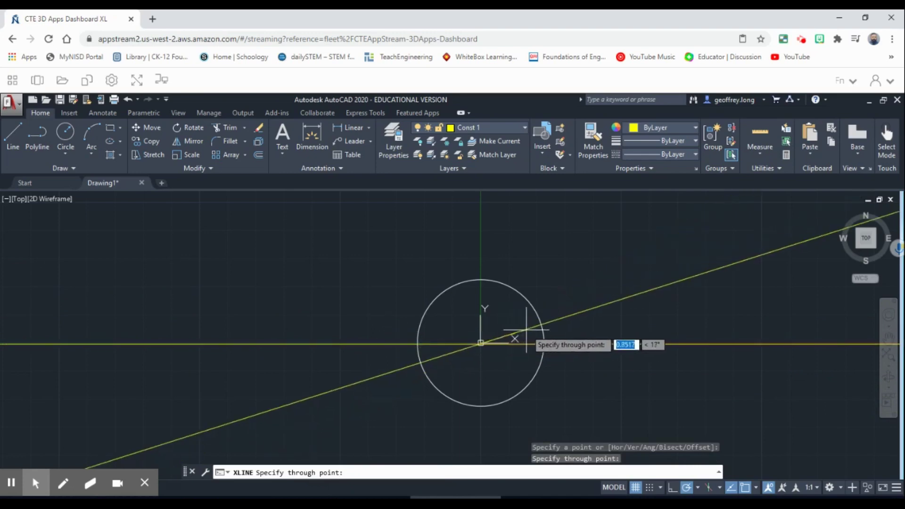
pyautogui.click(481, 307)
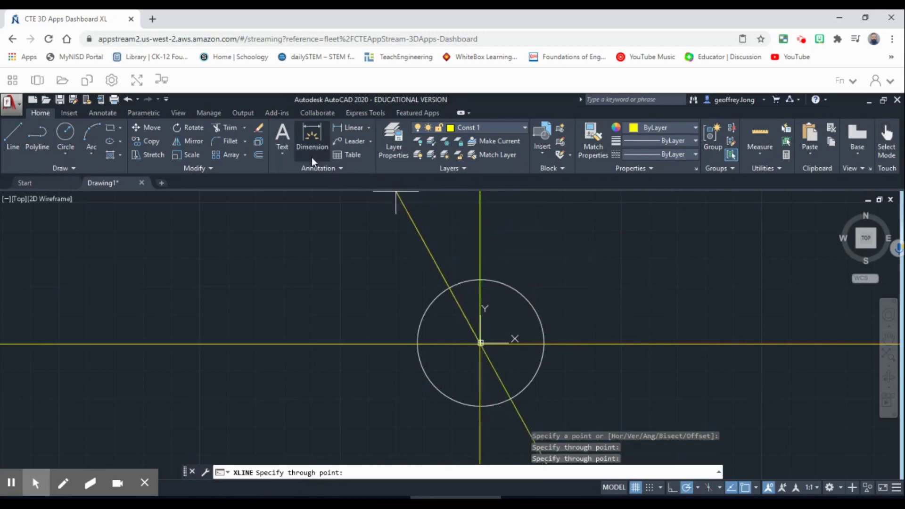
pyautogui.press('Escape')
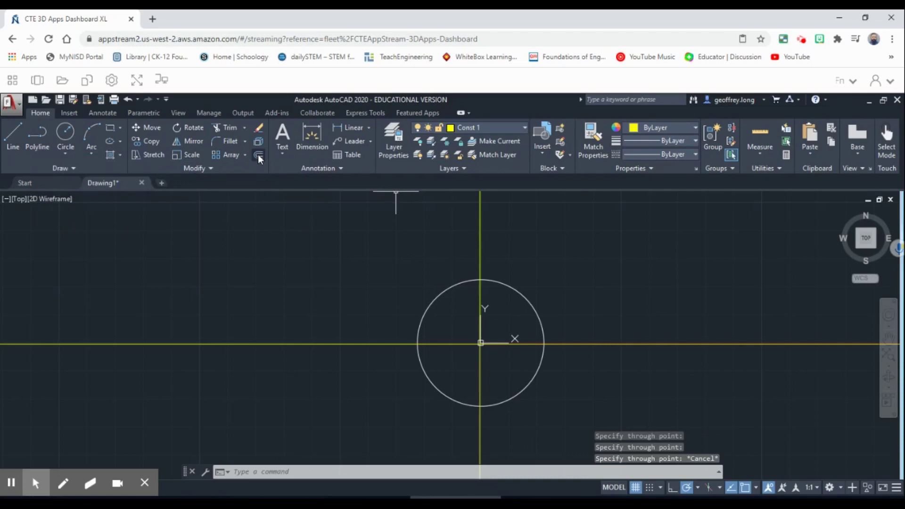
# Step: Offset the horizontal centre line 1.12 downward as a parallel construction line
pyautogui.click(258, 154)
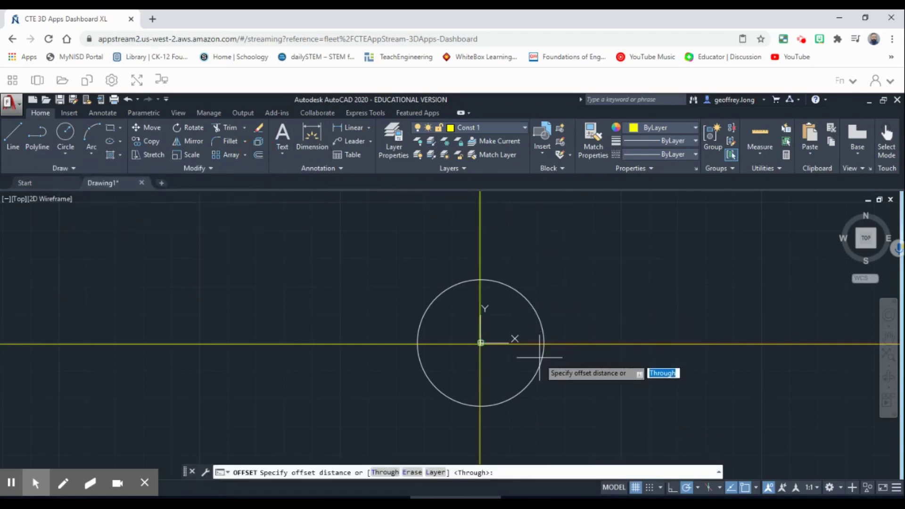
pyautogui.hotkey('alt', 'Tab')
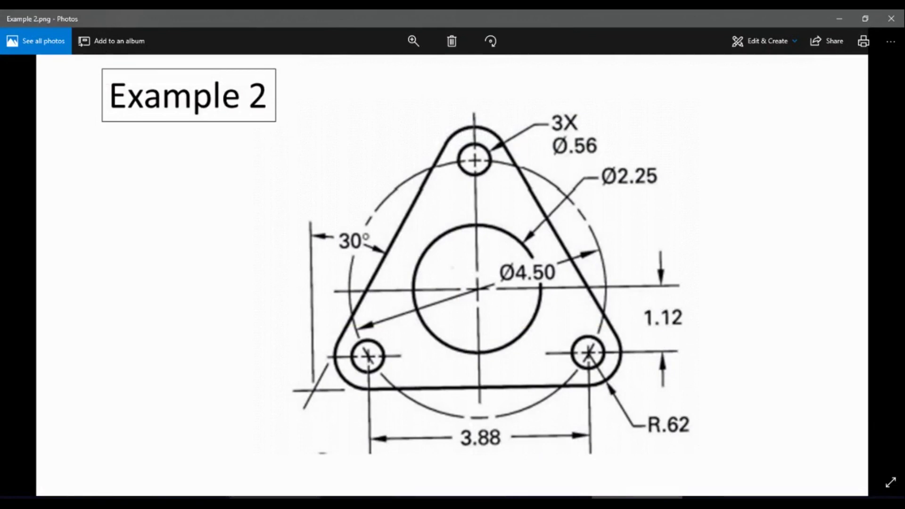
pyautogui.click(840, 19)
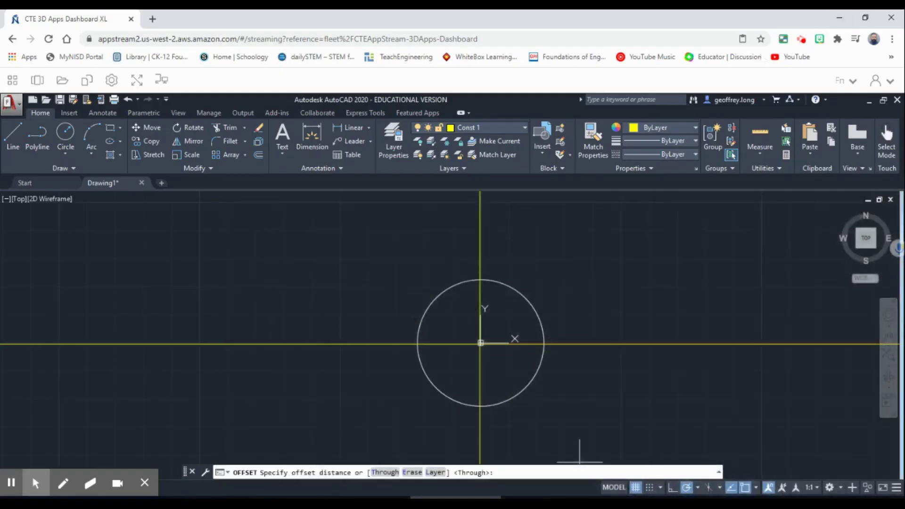
pyautogui.write('1')
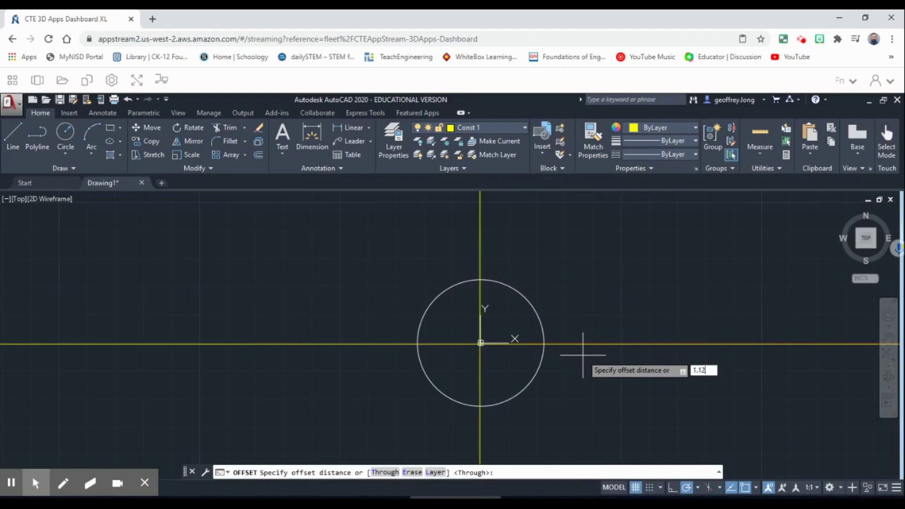
pyautogui.write('.12')
pyautogui.press('Return')
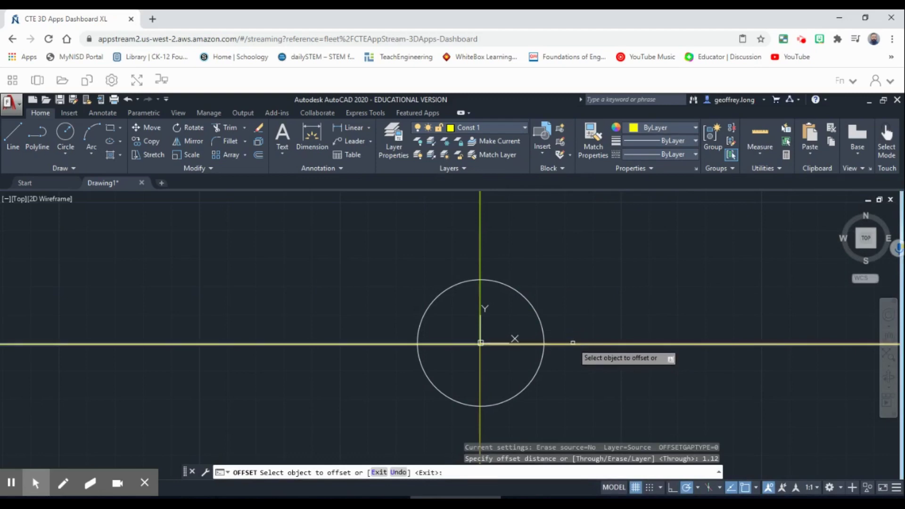
pyautogui.click(573, 343)
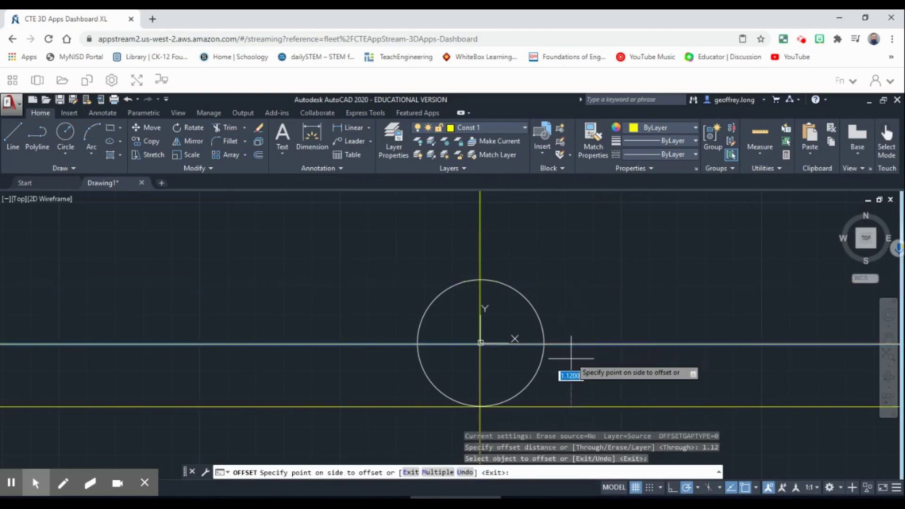
pyautogui.click(570, 365)
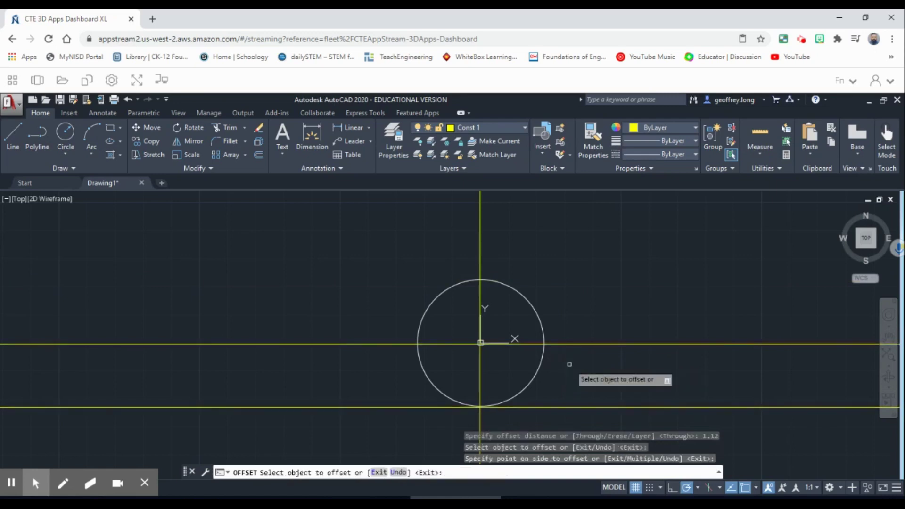
pyautogui.moveTo(636, 499)
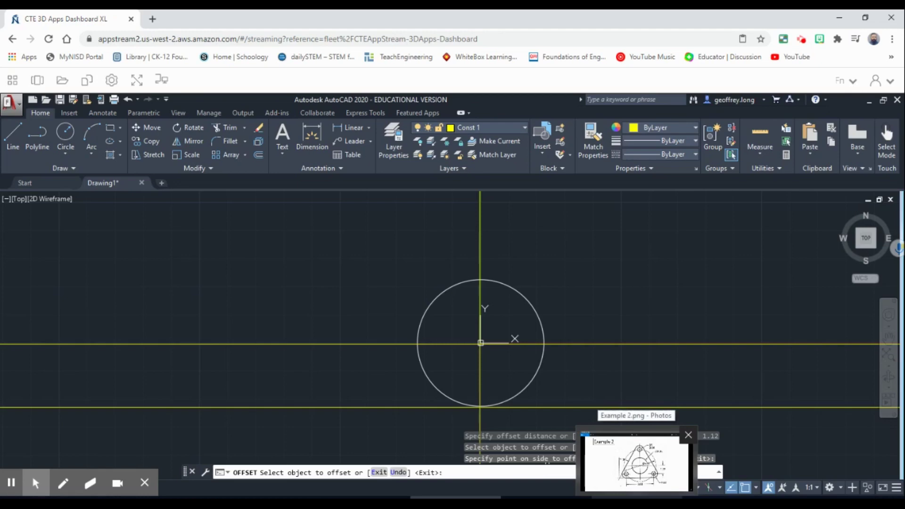
pyautogui.click(637, 462)
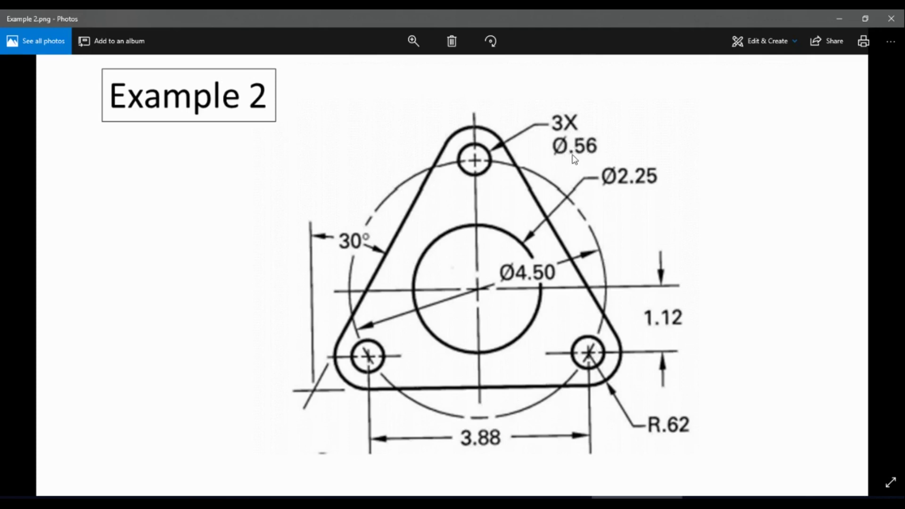
pyautogui.click(841, 18)
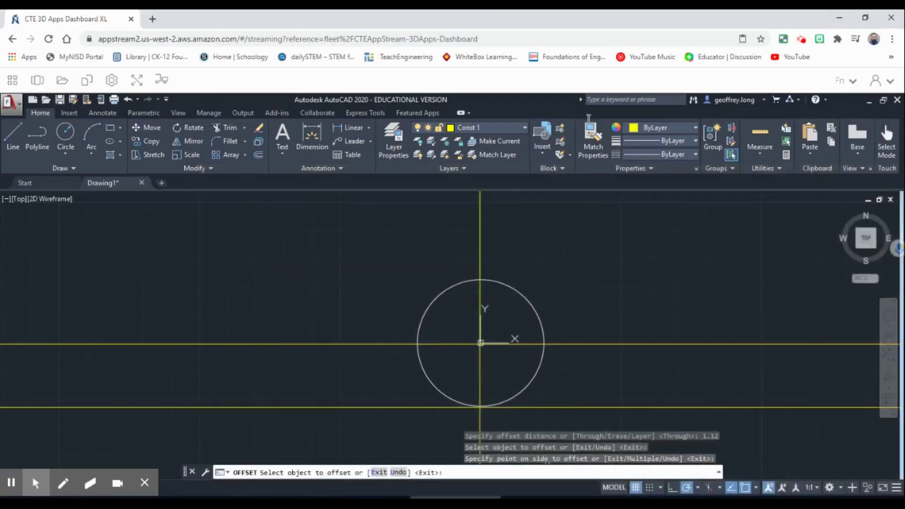
# Step: Make layer 0 current and start a Center, Radius circle, checking the reference
pyautogui.click(504, 127)
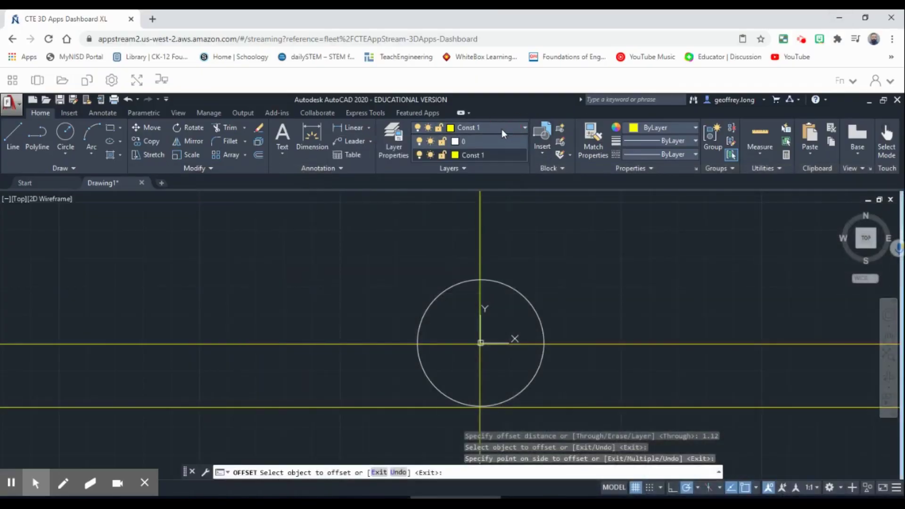
pyautogui.click(479, 140)
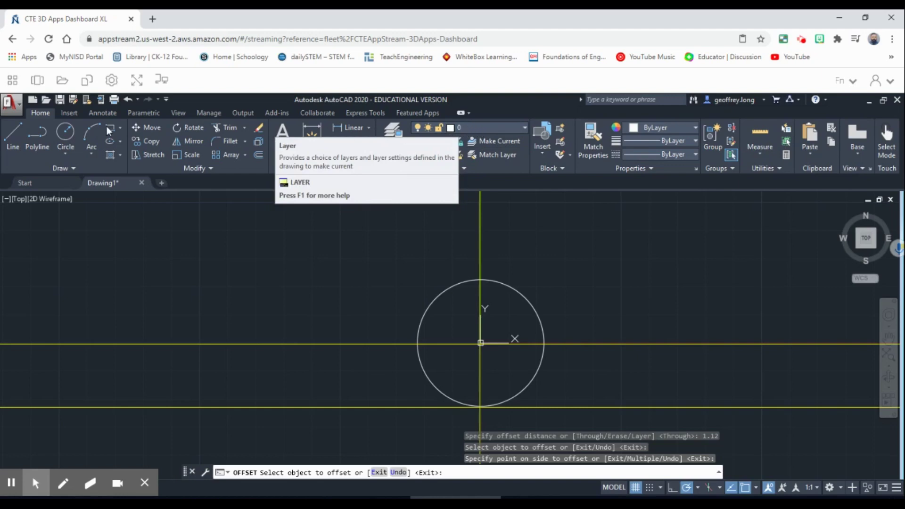
pyautogui.click(66, 133)
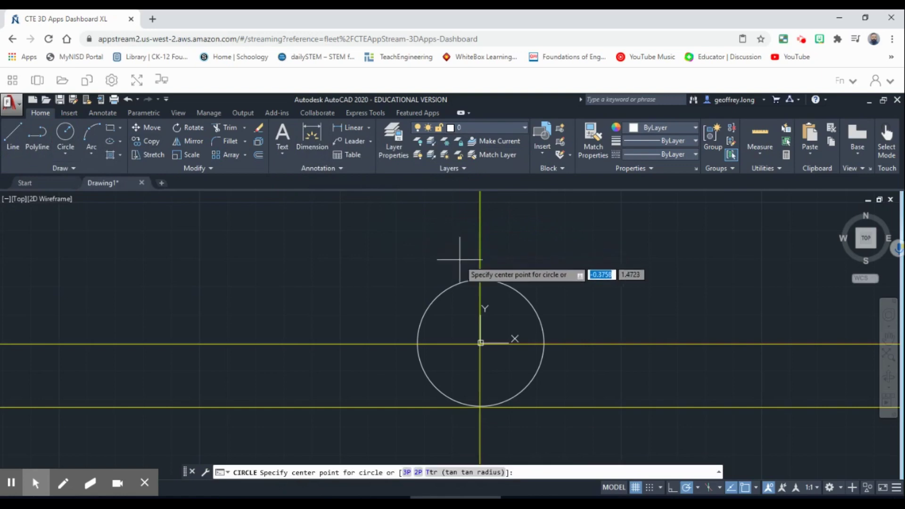
pyautogui.hotkey('alt', 'Tab')
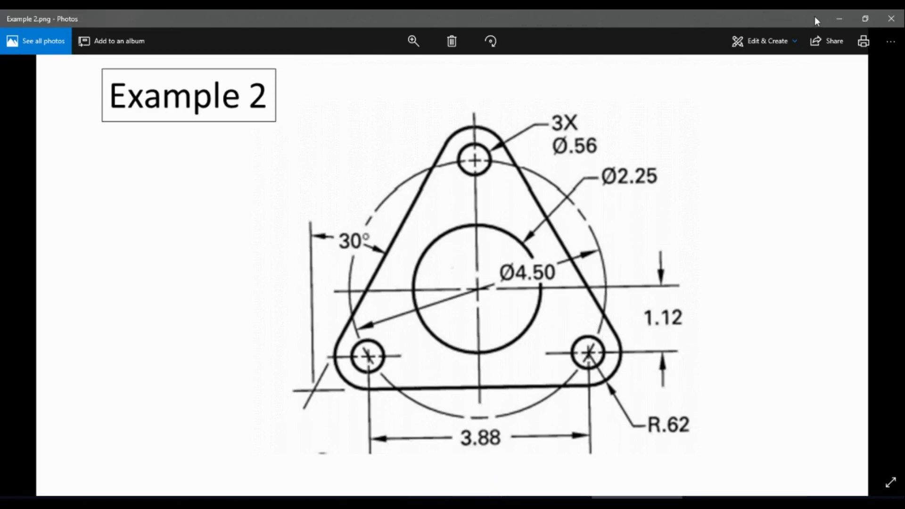
pyautogui.click(840, 18)
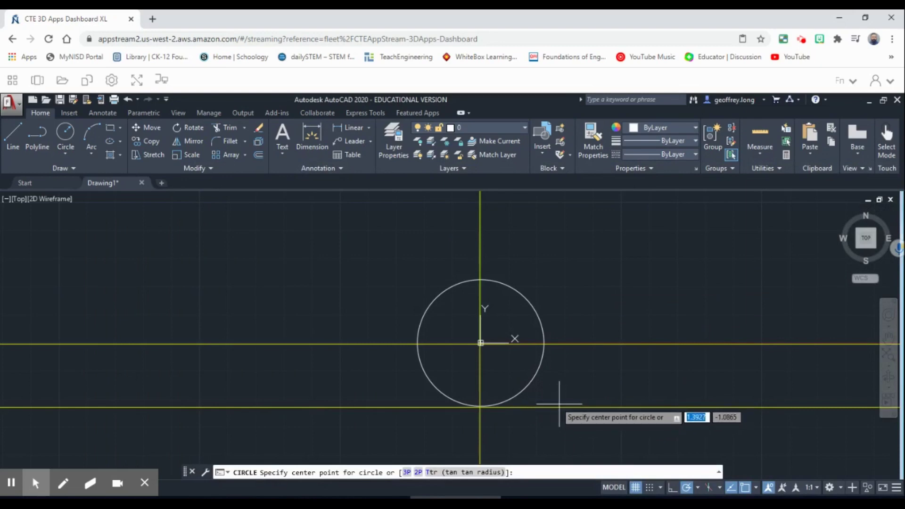
pyautogui.click(64, 137)
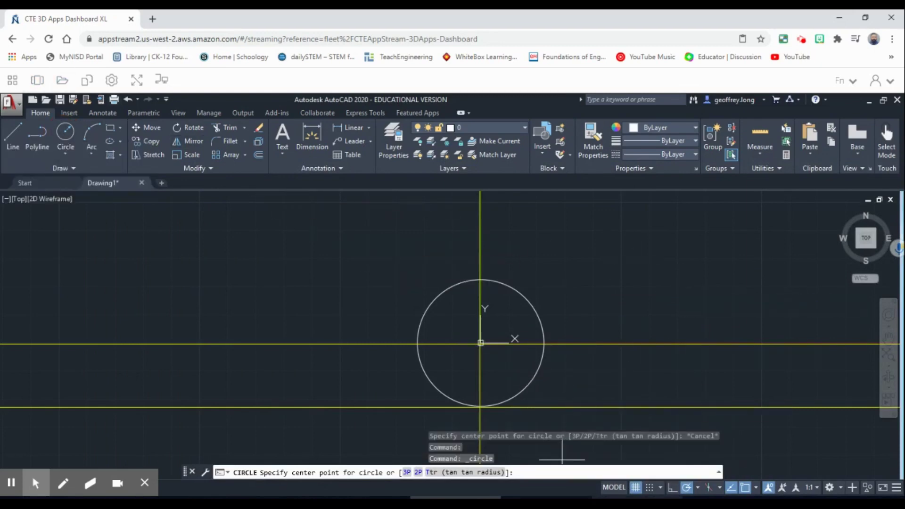
pyautogui.hotkey('alt', 'Tab')
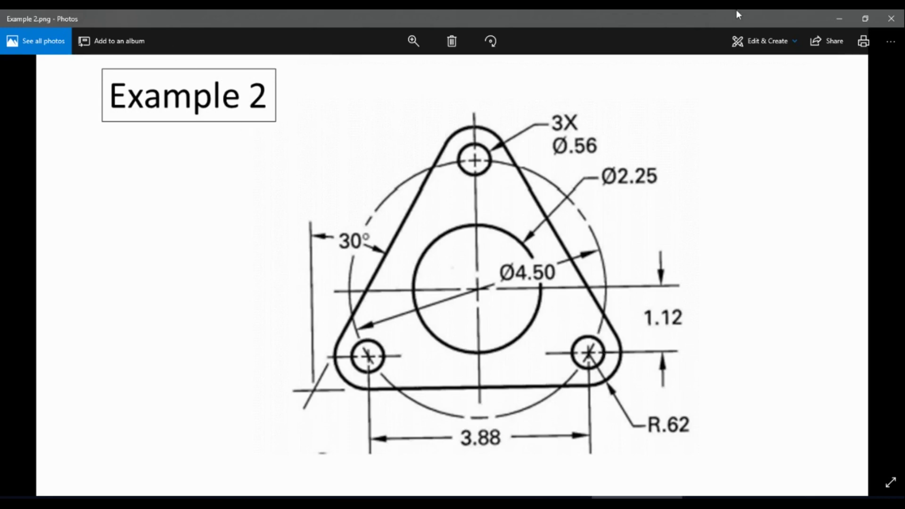
pyautogui.click(839, 18)
# Step: On layer Const 1, draw a 4.5-diameter bolt circle at the construction-line intersection
pyautogui.click(840, 14)
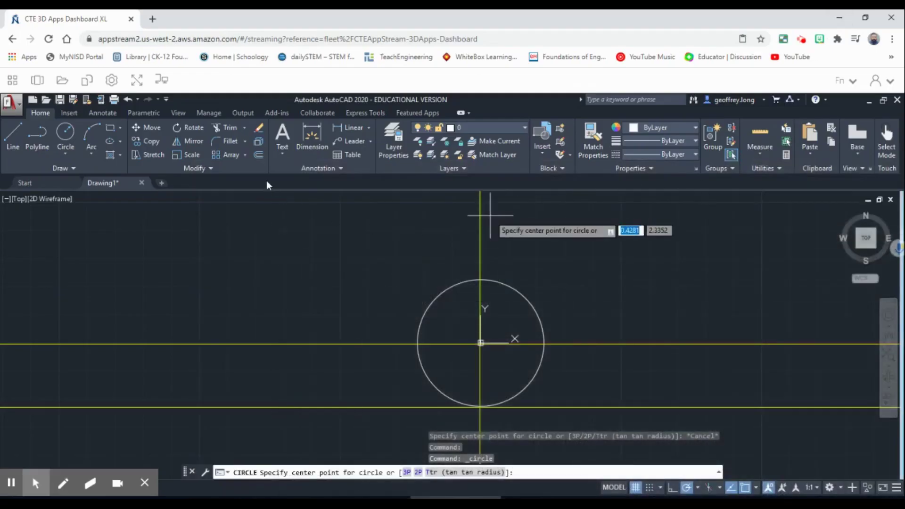
pyautogui.click(523, 127)
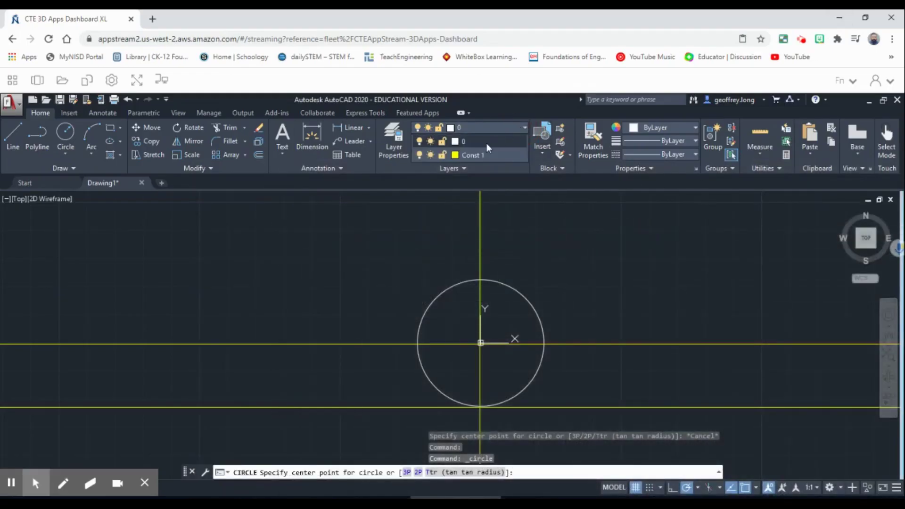
pyautogui.click(481, 156)
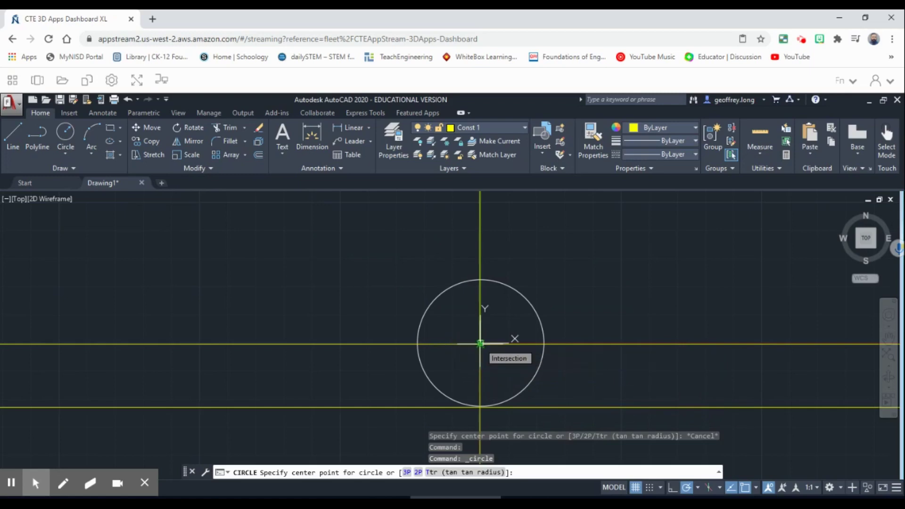
pyautogui.click(481, 344)
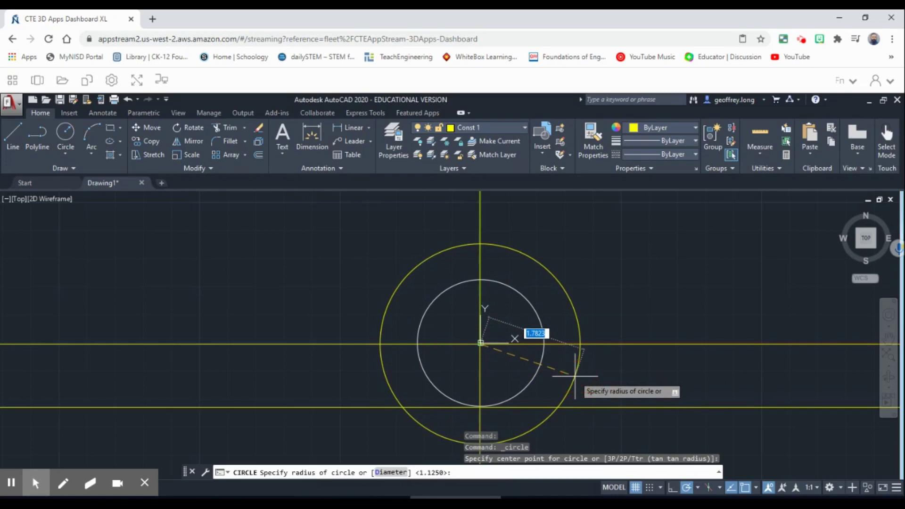
pyautogui.write('d')
pyautogui.press('Return')
pyautogui.write('4.5')
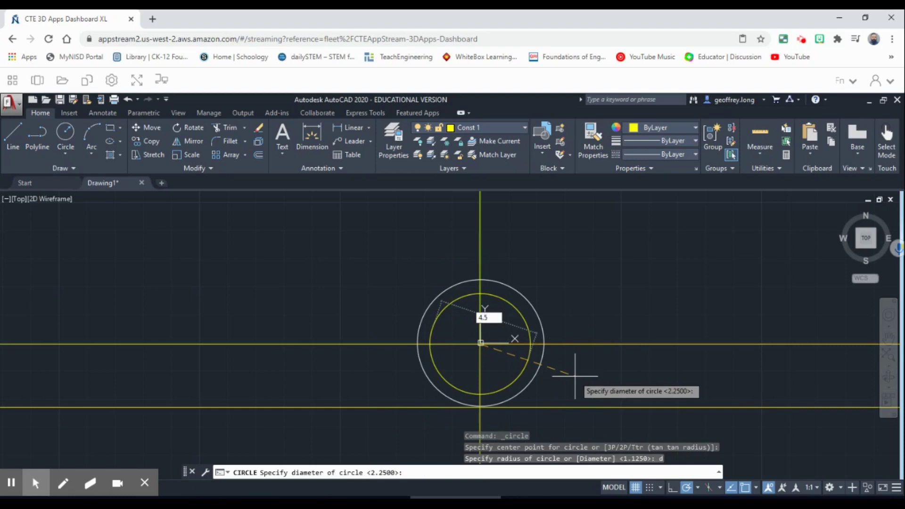
pyautogui.press('Return')
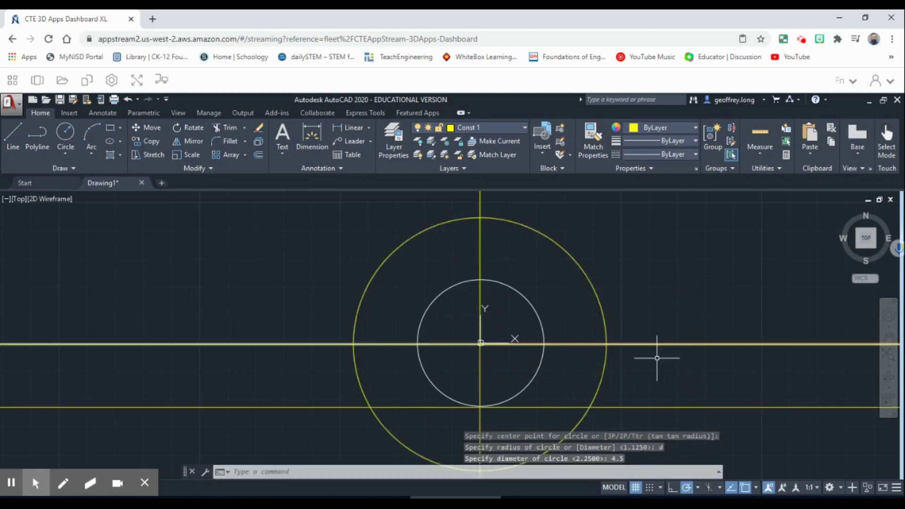
pyautogui.click(637, 505)
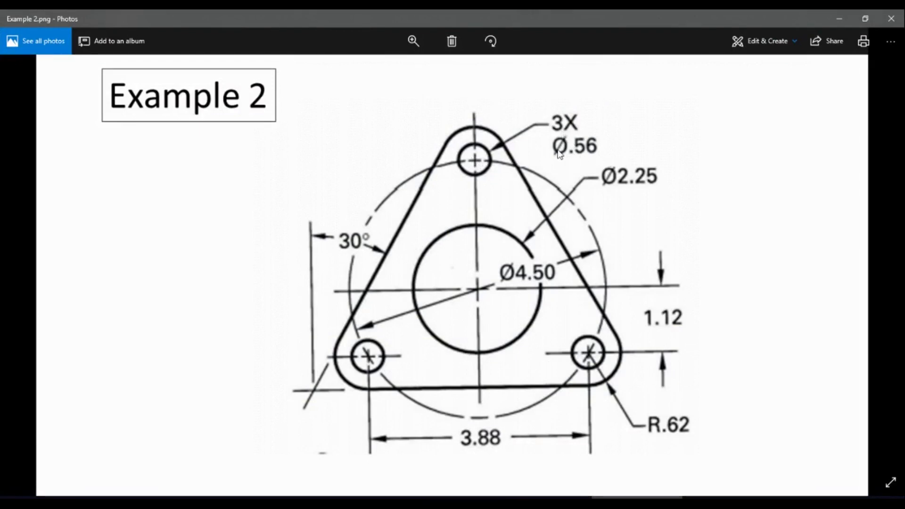
# Step: Minimize the Example 2 reference image in Photos to return to the AutoCAD drawing
pyautogui.click(840, 19)
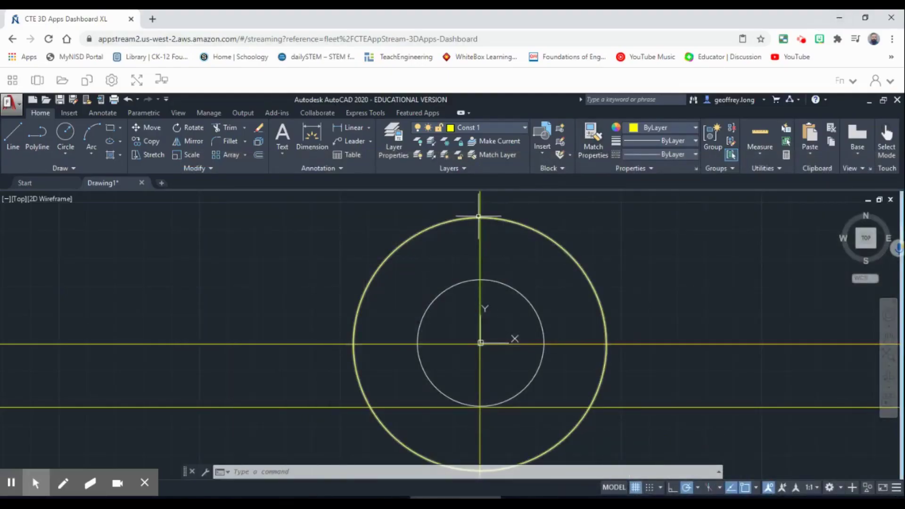
# Step: On layer 0, draw a 0.56-diameter hole at the bolt circle's top quadrant, then switch to the reference image
pyautogui.click(515, 126)
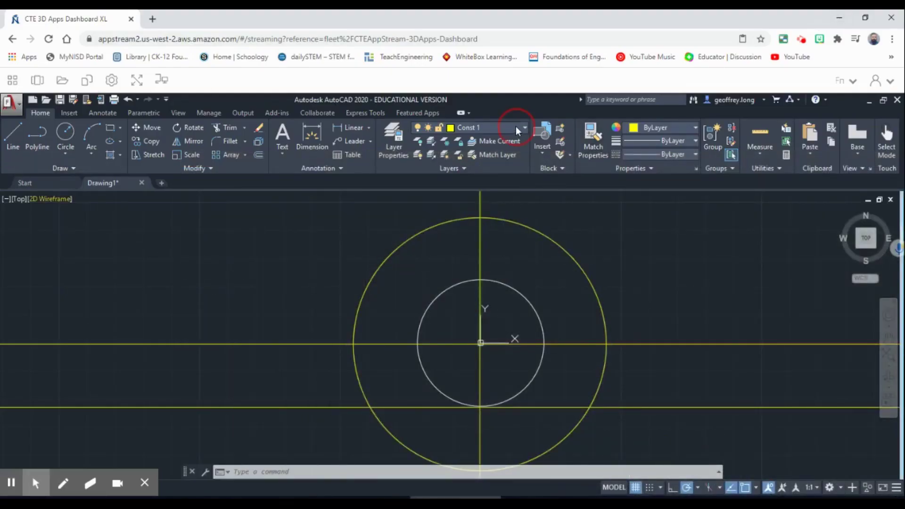
pyautogui.click(478, 138)
pyautogui.click(66, 133)
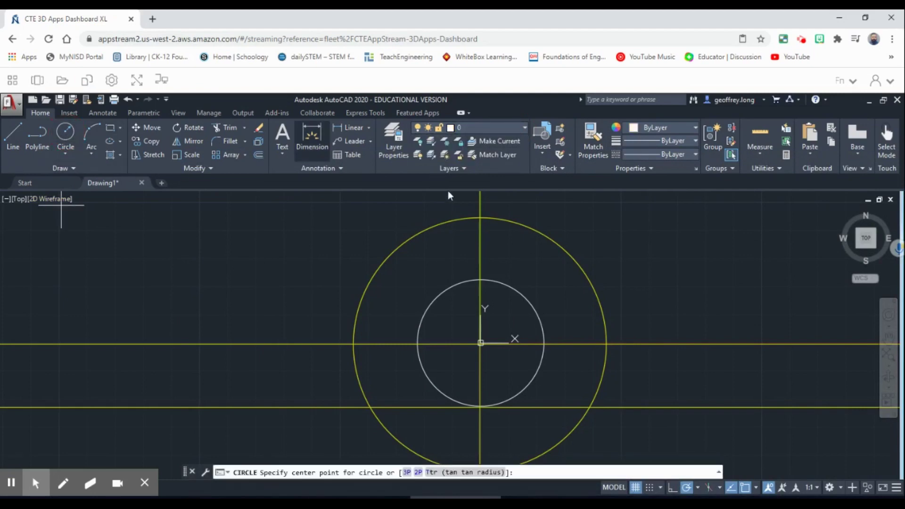
pyautogui.click(480, 217)
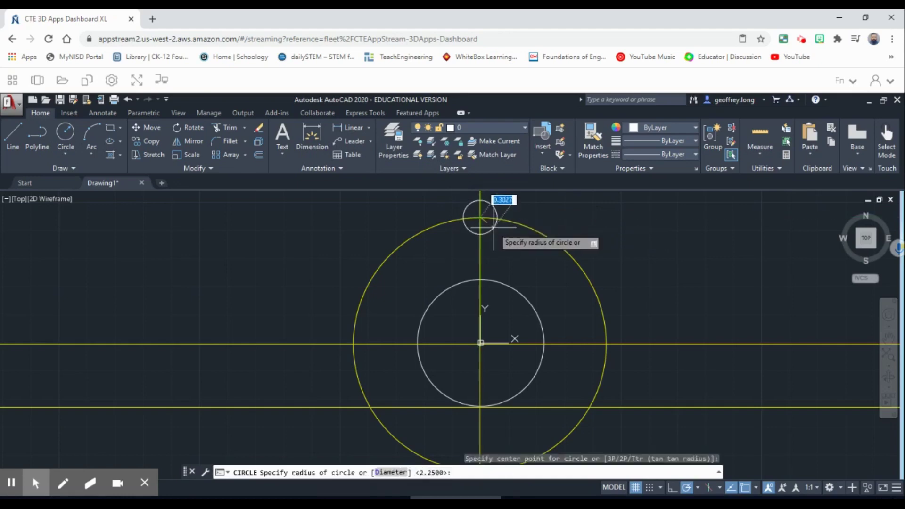
pyautogui.write('d')
pyautogui.press('Return')
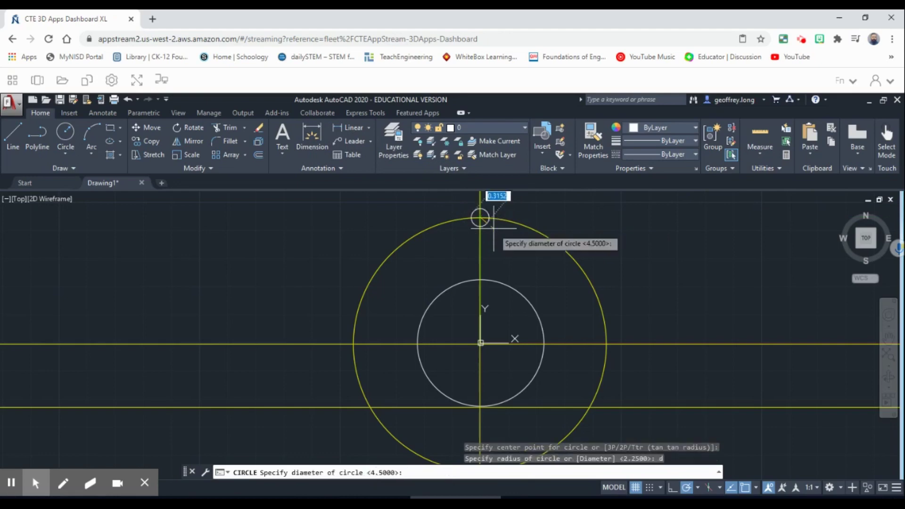
pyautogui.write('.')
pyautogui.press('Return')
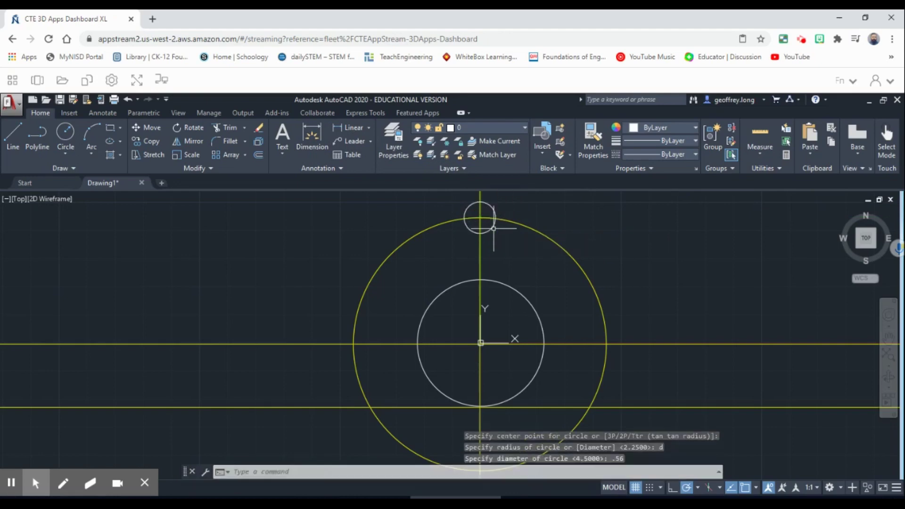
pyautogui.hotkey('alt', 'Tab')
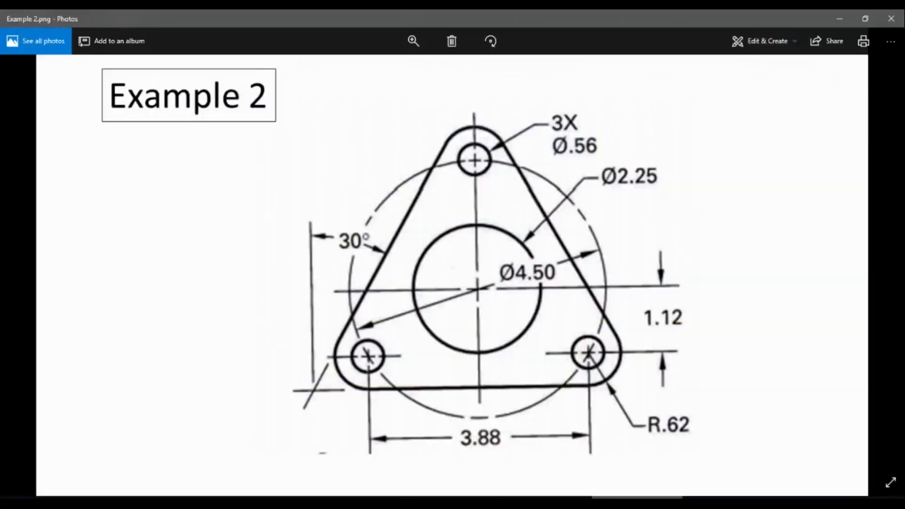
# Step: Minimize Photos, bring the Example 2 image back briefly, then minimize it again
pyautogui.click(838, 17)
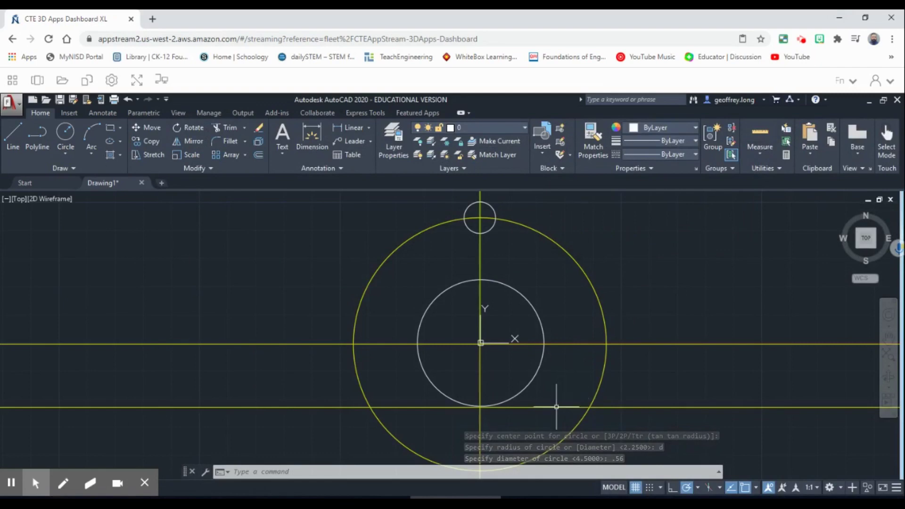
pyautogui.moveTo(637, 497)
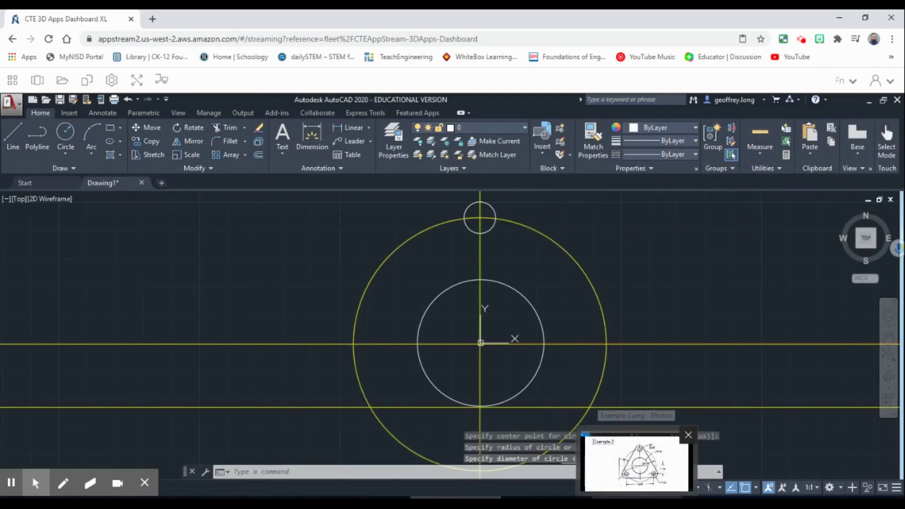
pyautogui.click(637, 459)
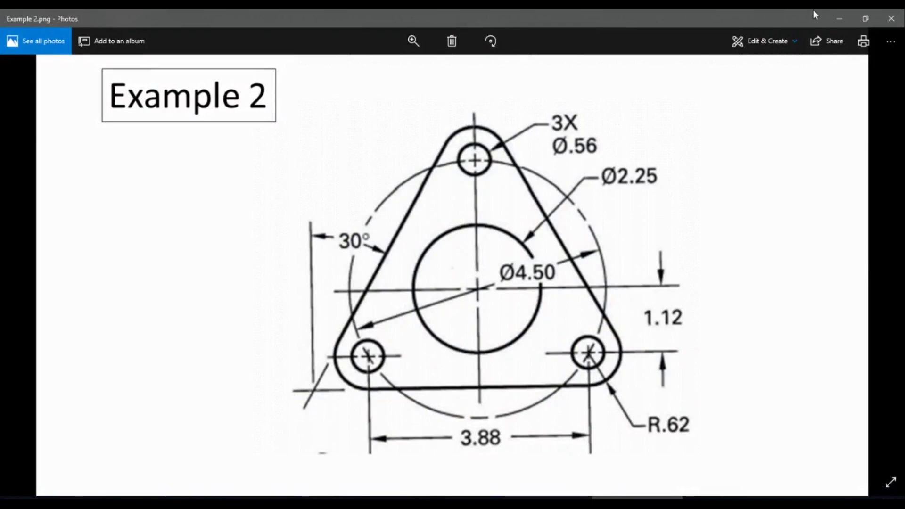
pyautogui.click(840, 17)
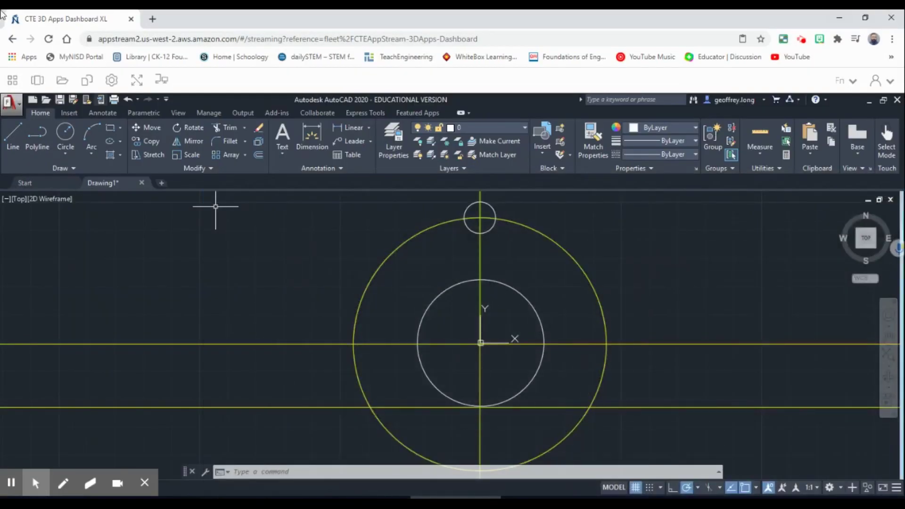
# Step: Draw a 0.56-diameter hole where the lower construction line meets the bolt circle on the right
pyautogui.click(69, 135)
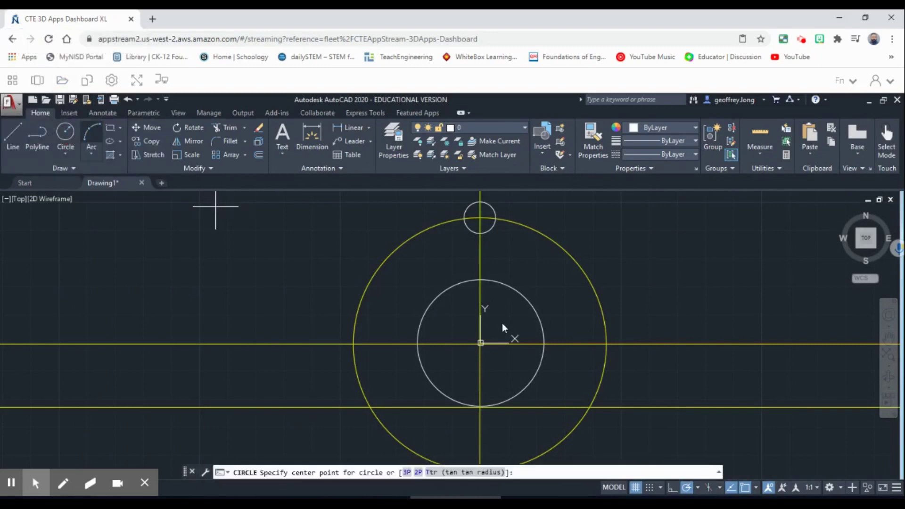
pyautogui.click(590, 408)
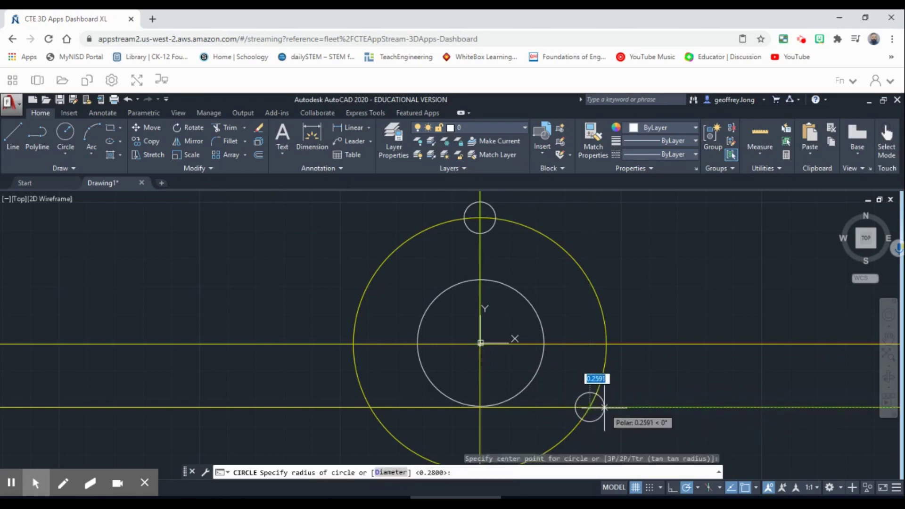
pyautogui.write('d')
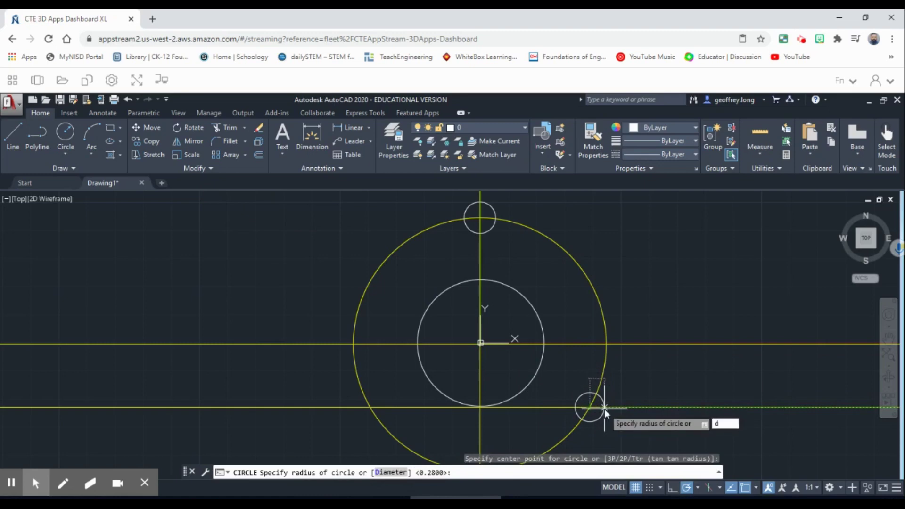
pyautogui.press('Return')
pyautogui.write('.')
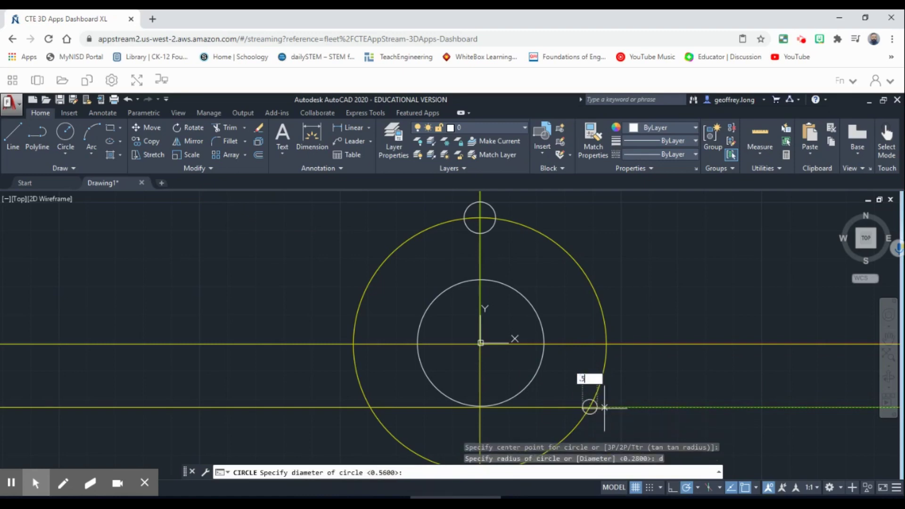
pyautogui.write('56')
pyautogui.press('Return')
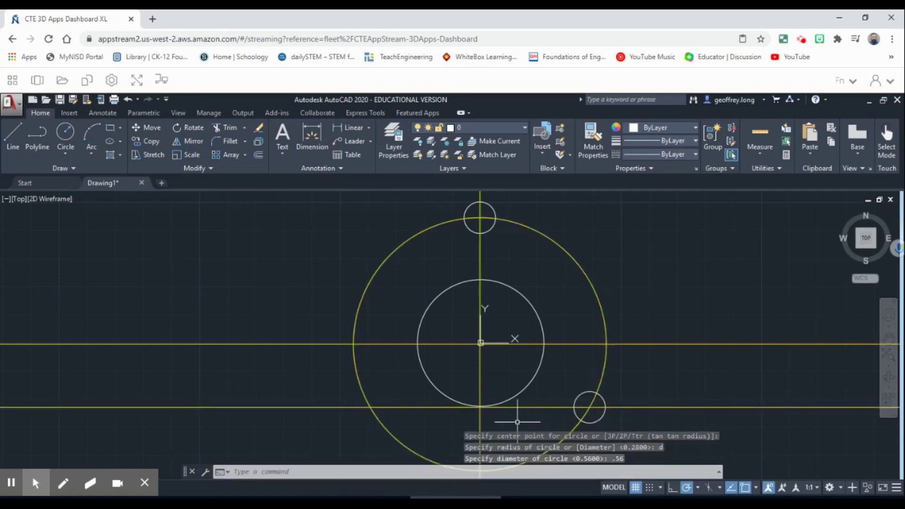
# Step: Add a 0.56-diameter hole at the lower-left bolt-circle intersection, then bring up the reference image
pyautogui.click(66, 135)
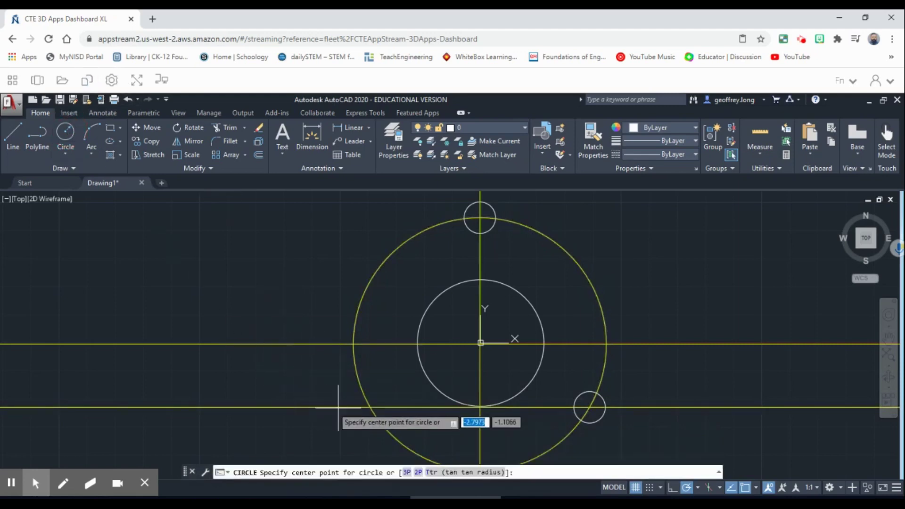
pyautogui.click(371, 407)
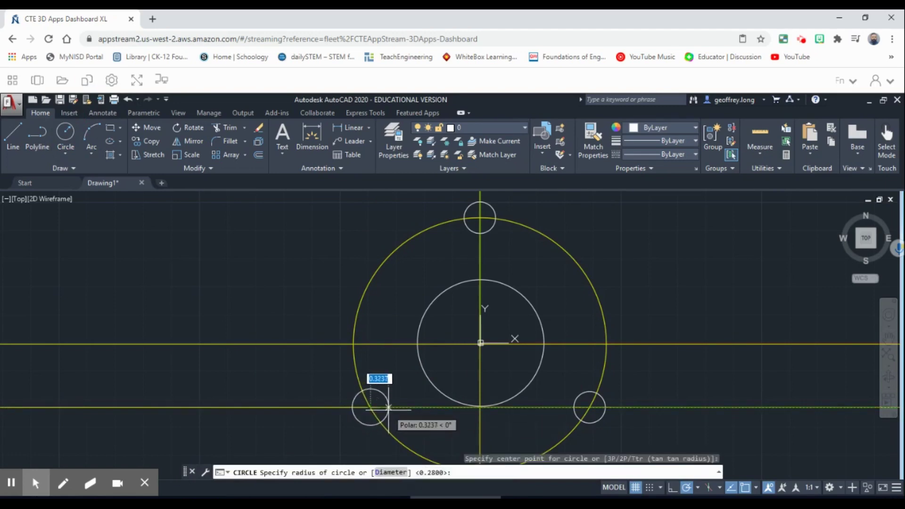
pyautogui.write('.5')
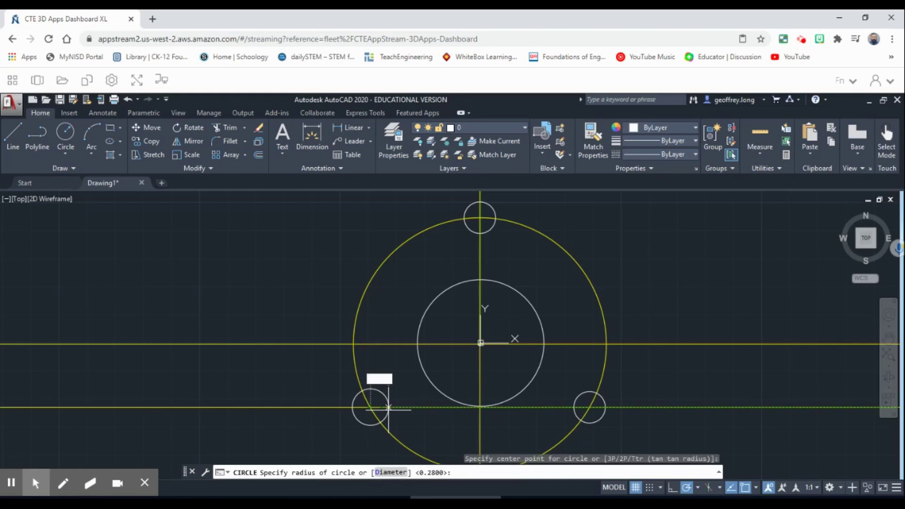
pyautogui.write('d')
pyautogui.press('Return')
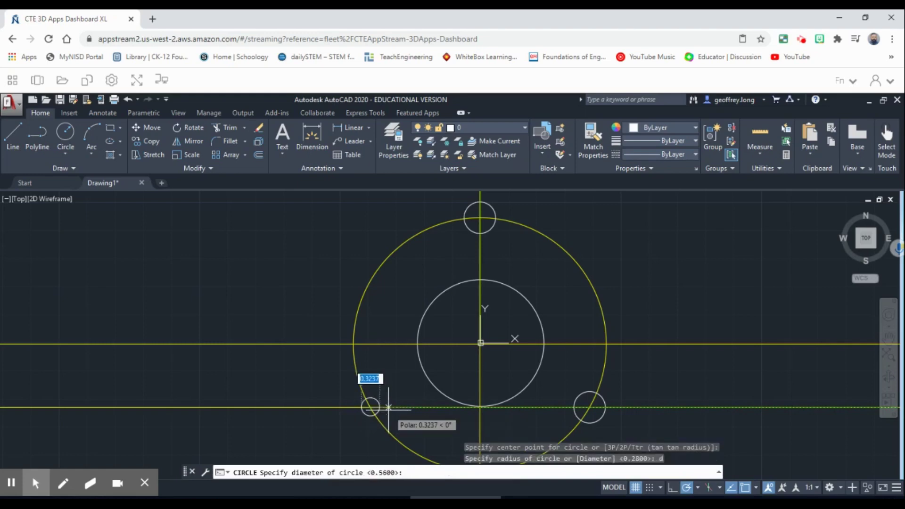
pyautogui.write('.56')
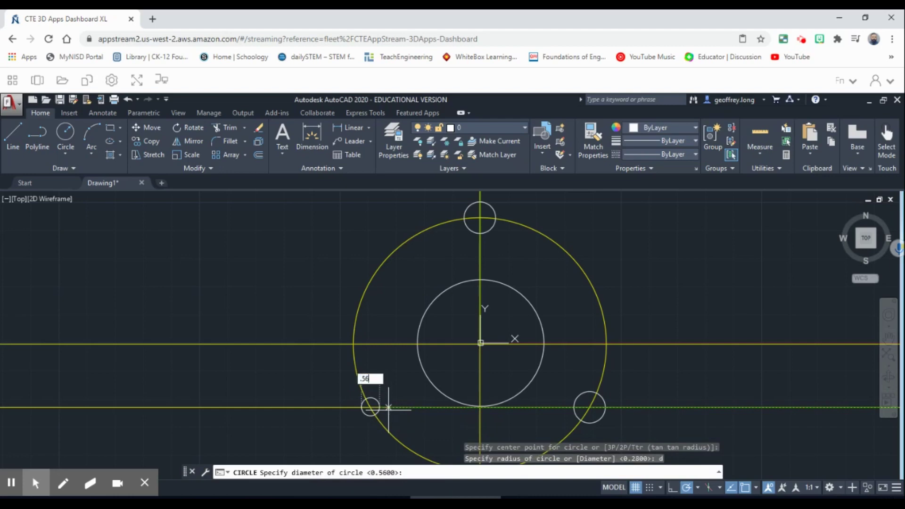
pyautogui.press('Return')
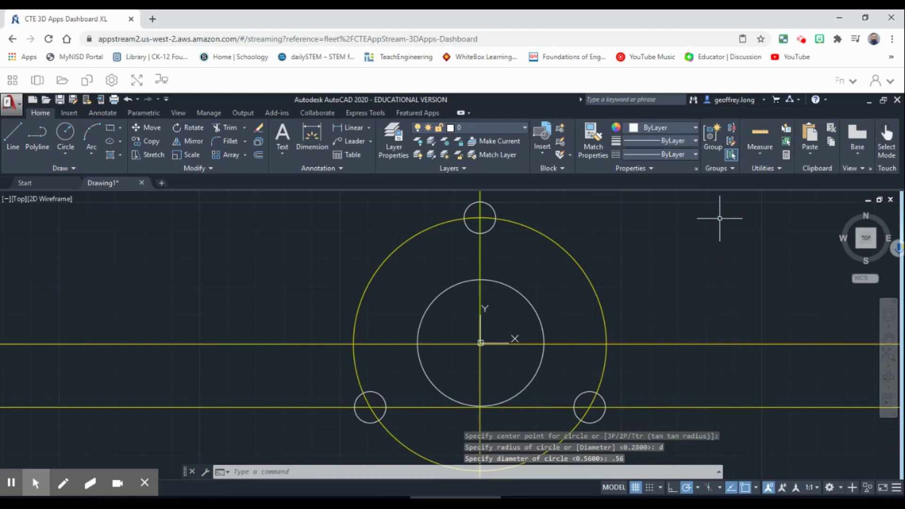
pyautogui.hotkey('alt', 'Tab')
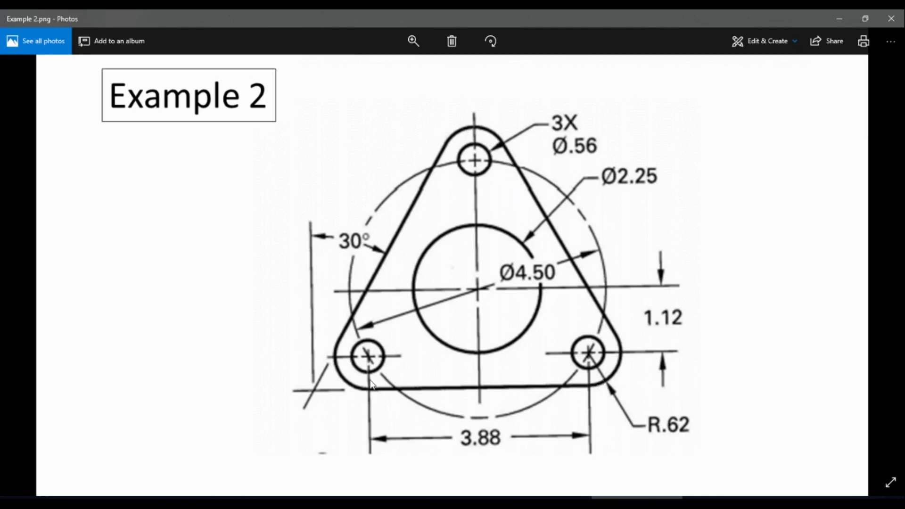
# Step: Minimize the Example 2 image viewer after reviewing it to return to AutoCAD
pyautogui.click(838, 17)
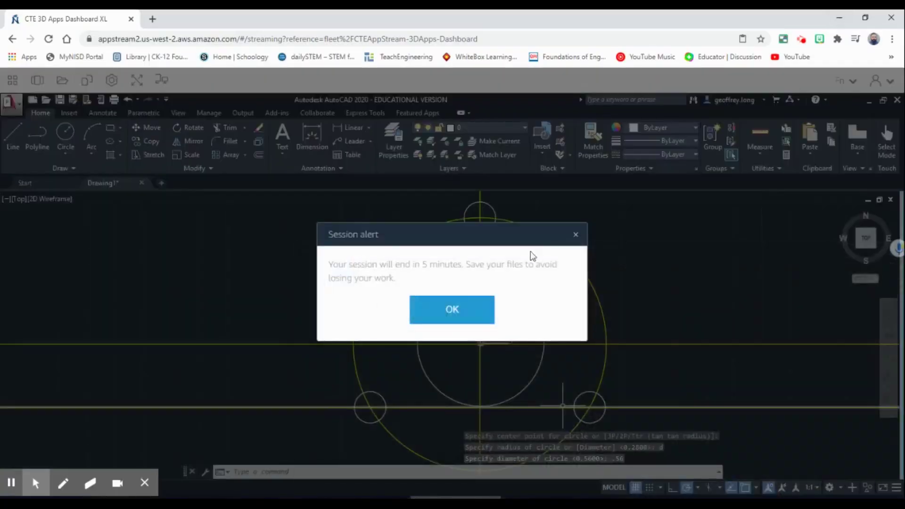
# Step: Dismiss the session-ending alert, zoom out, and start a new circle
pyautogui.click(451, 313)
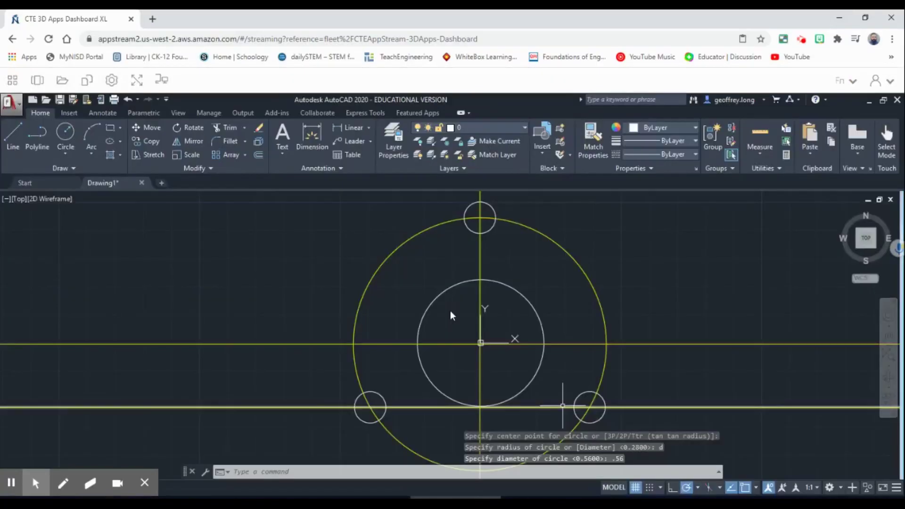
pyautogui.scroll(-2, 315, 264)
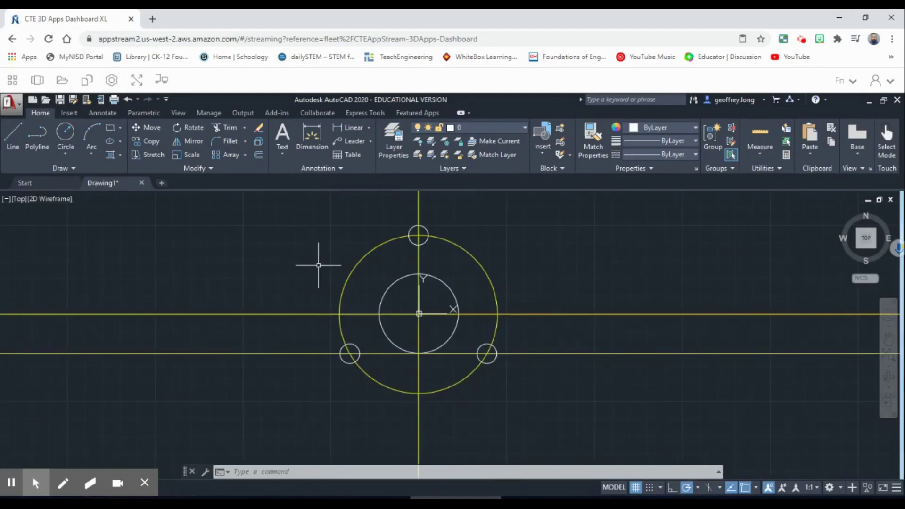
pyautogui.click(68, 133)
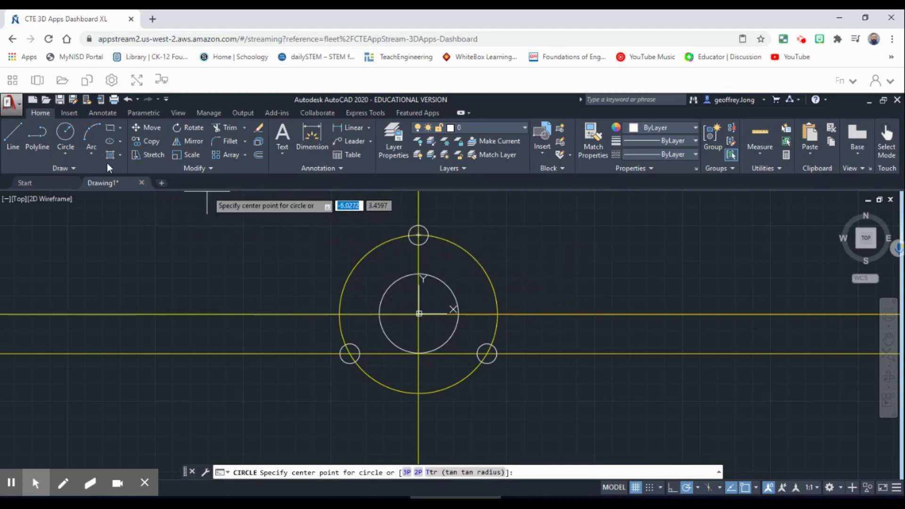
# Step: Draw R0.62 boss circles concentric with the top, lower-right and lower-left holes
pyautogui.click(66, 133)
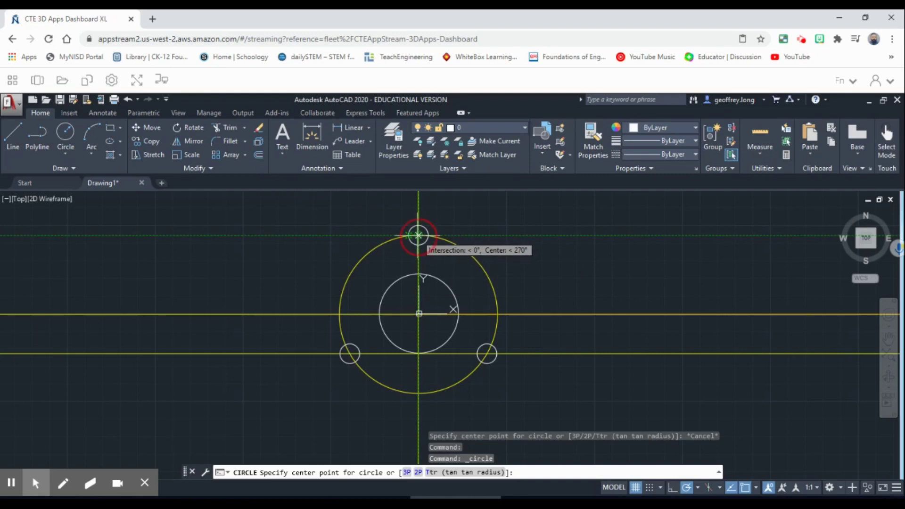
pyautogui.click(419, 235)
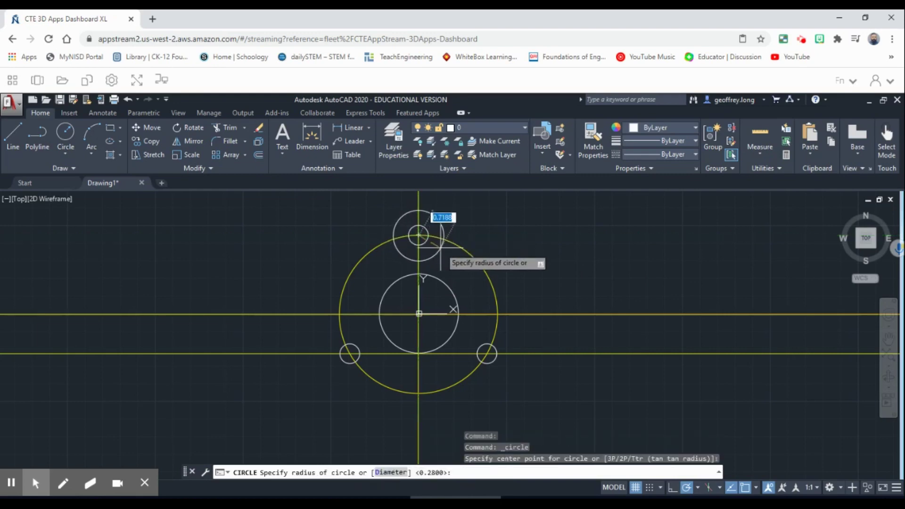
pyautogui.press('BackSpace')
pyautogui.press('Return')
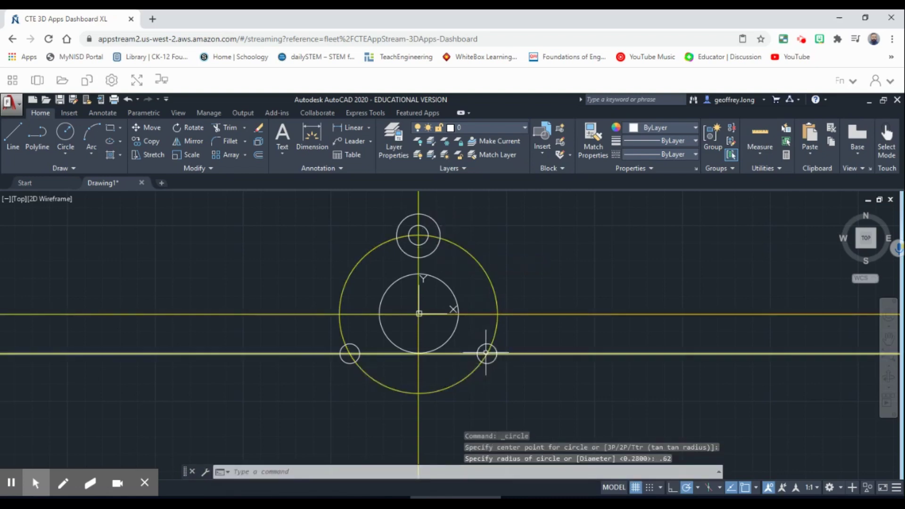
pyautogui.click(69, 130)
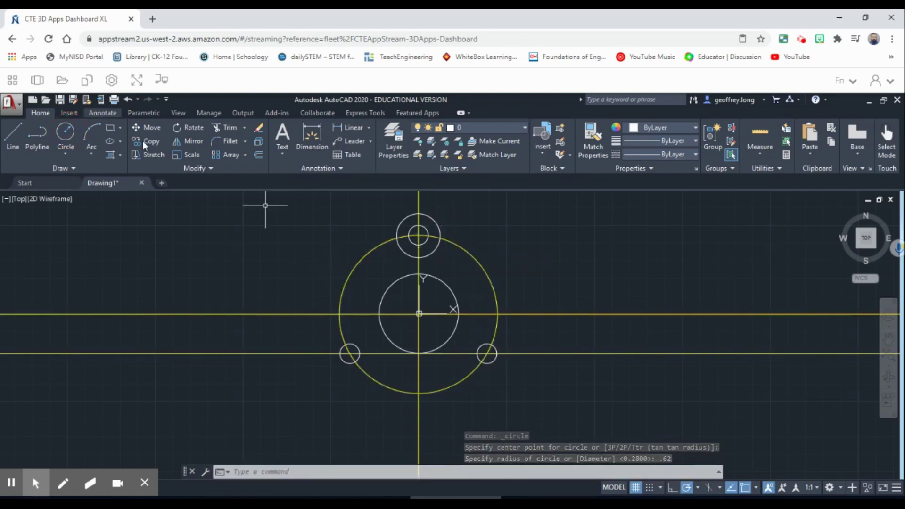
pyautogui.click(488, 354)
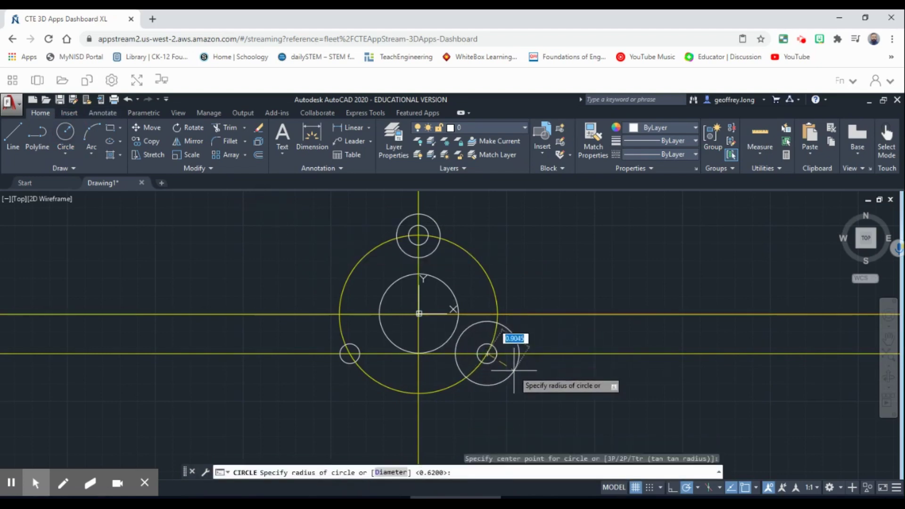
pyautogui.write('.6')
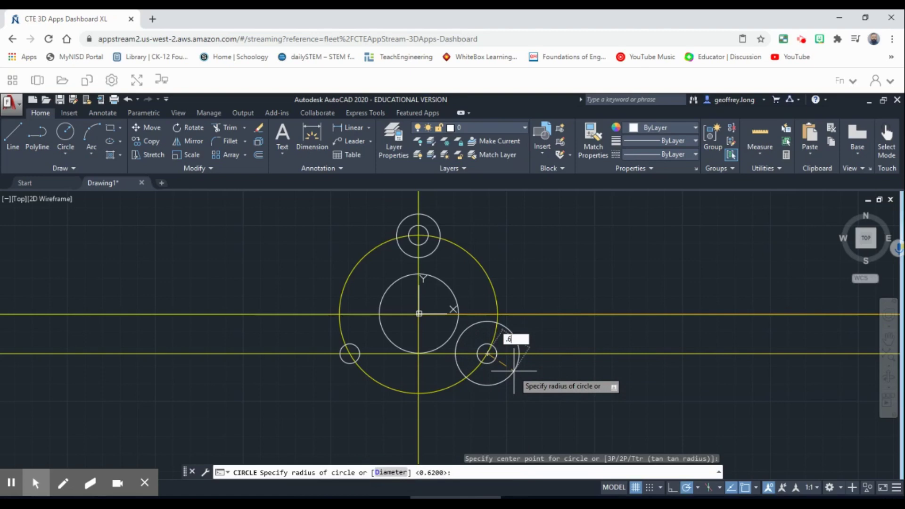
pyautogui.write('2')
pyautogui.press('Return')
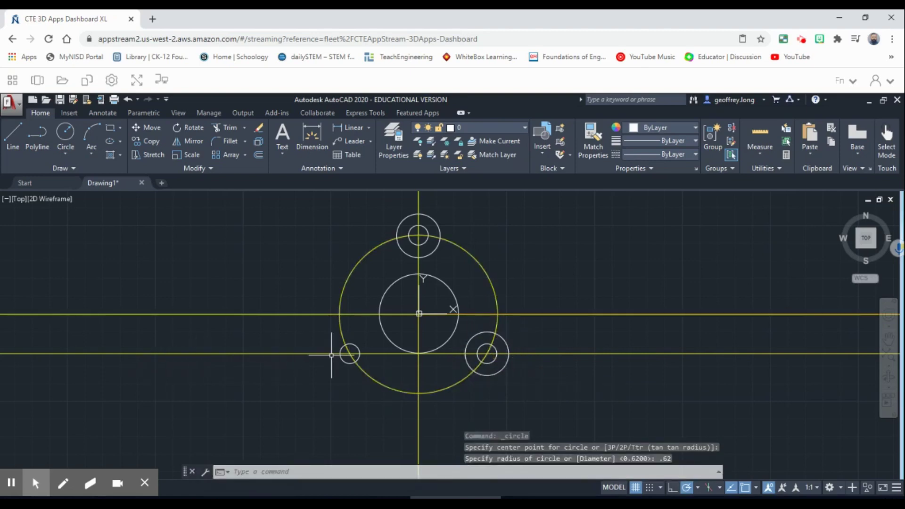
pyautogui.click(65, 134)
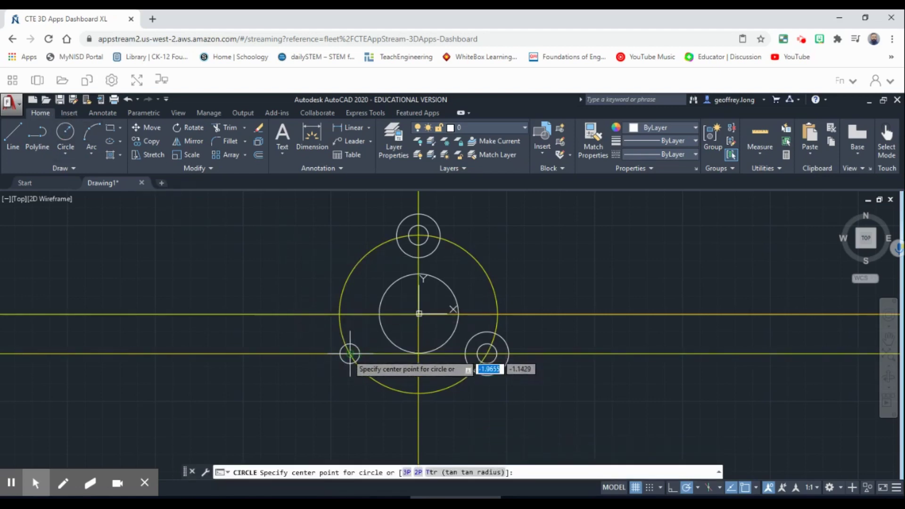
pyautogui.click(350, 354)
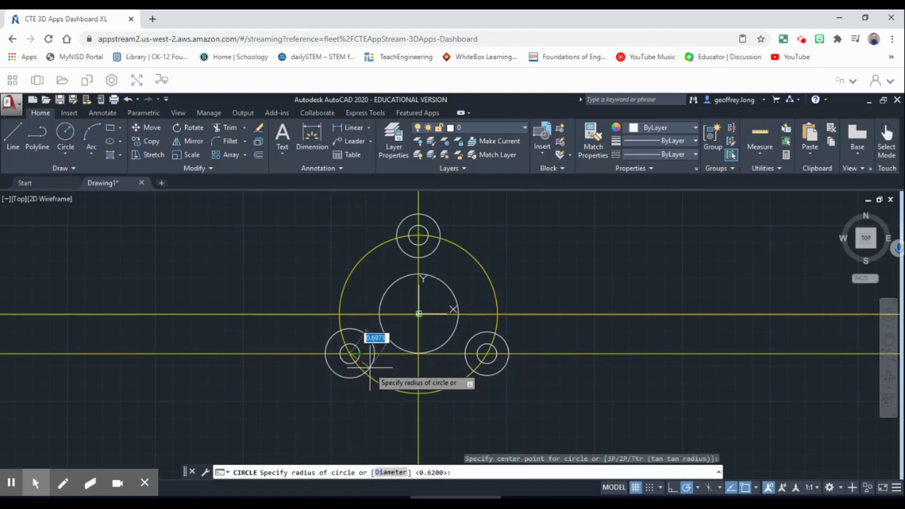
pyautogui.write('.62')
pyautogui.press('Return')
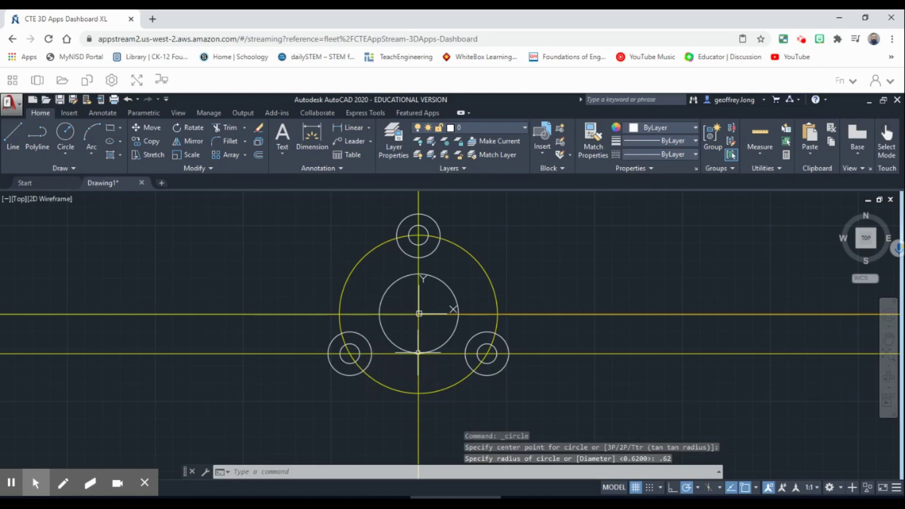